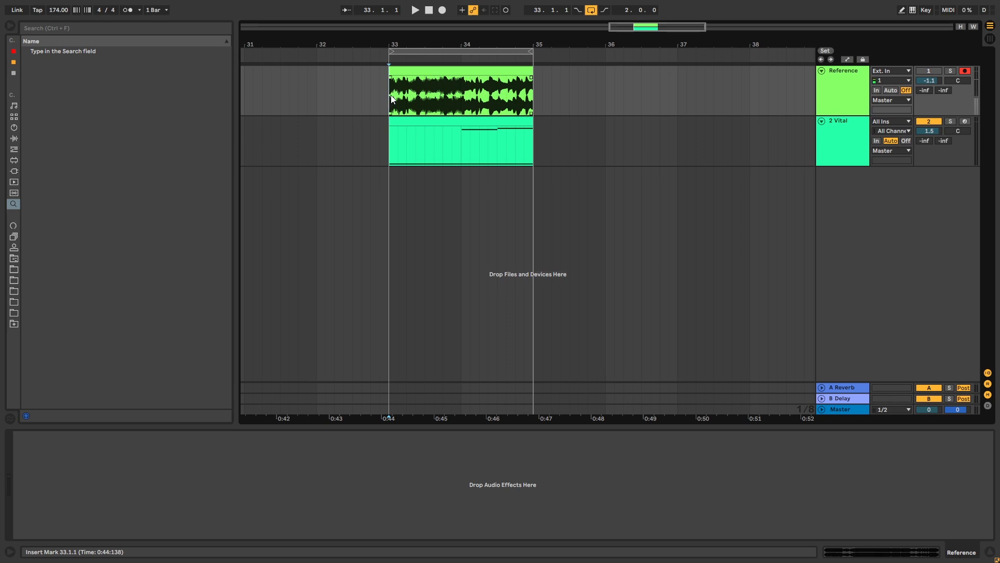
Extend the Reference clip's start back to 32.3.1, solo the Reference track and play it
{"action": "left_click_drag", "start_coordinate": [390, 99], "coordinate": [353, 99]}
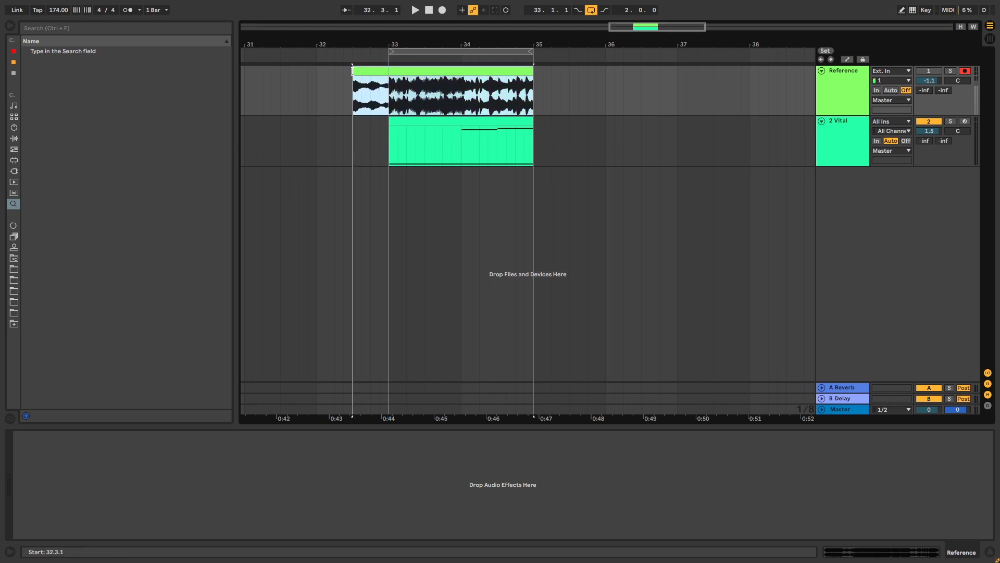
{"action": "left_click", "coordinate": [948, 71]}
{"action": "key", "text": "space"}
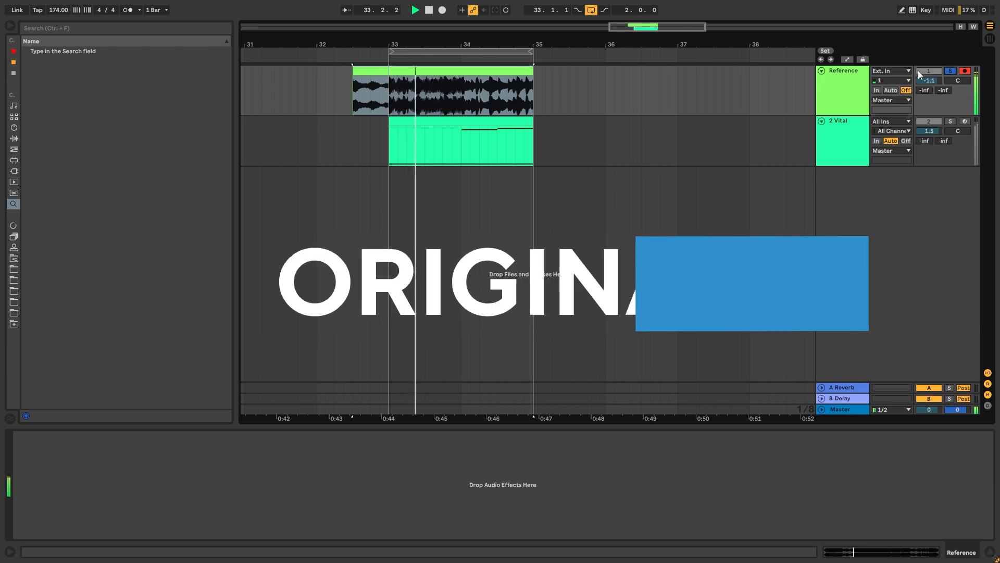
{"action": "key", "text": "space"}
Solo the Vital track and play its clip to hear the recreation
{"action": "left_click", "coordinate": [951, 121]}
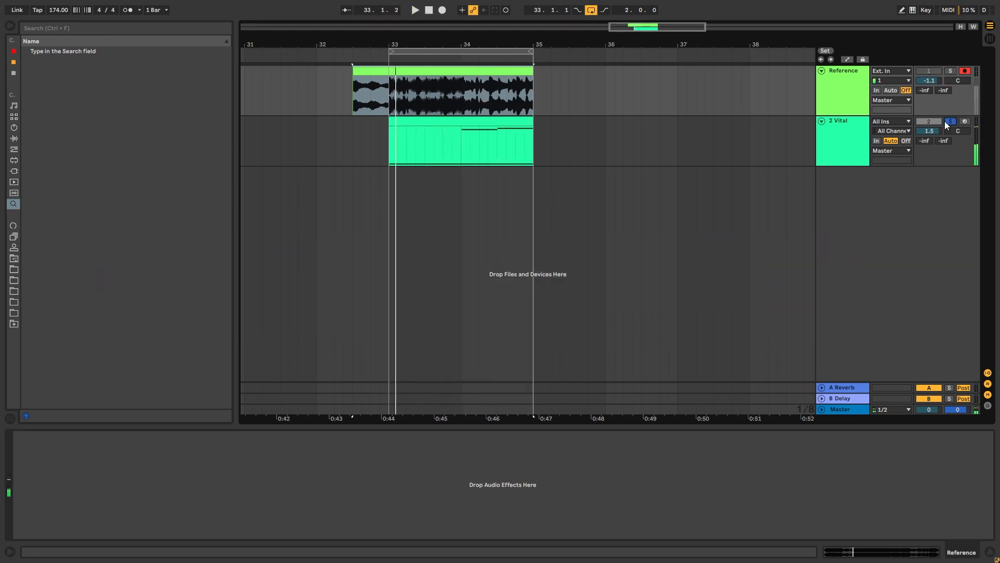
{"action": "left_click", "coordinate": [500, 124]}
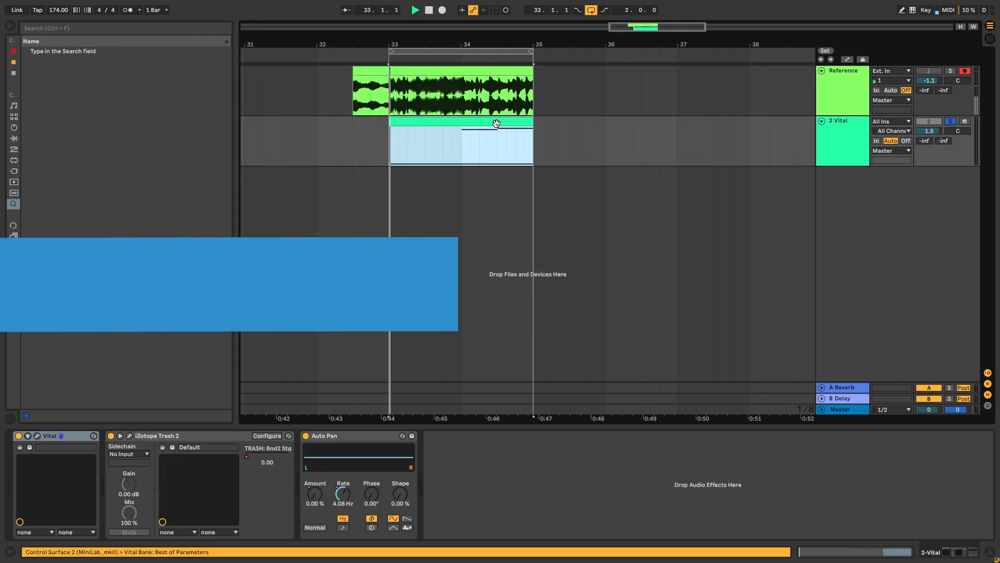
{"action": "key", "text": "space"}
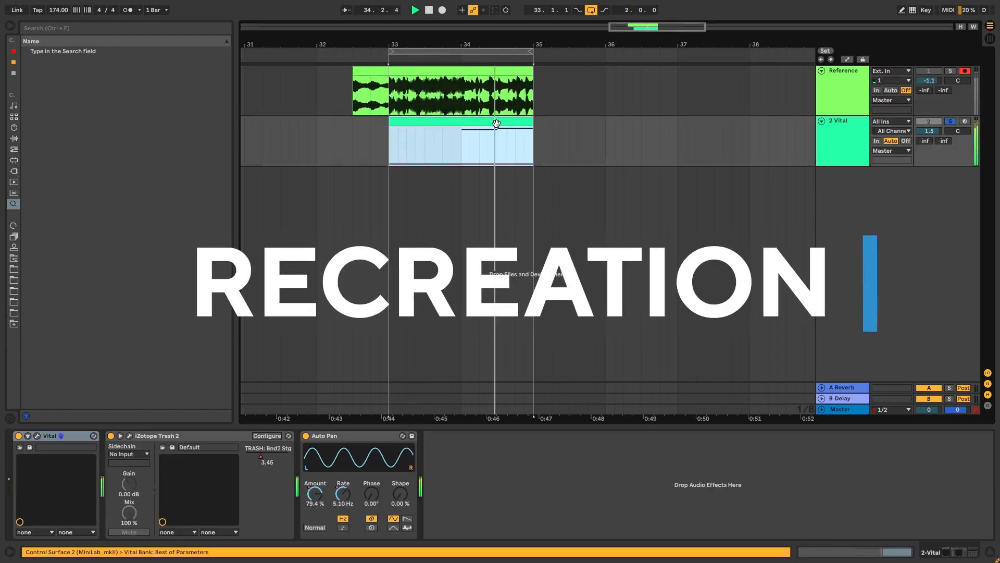
{"action": "key", "text": "space"}
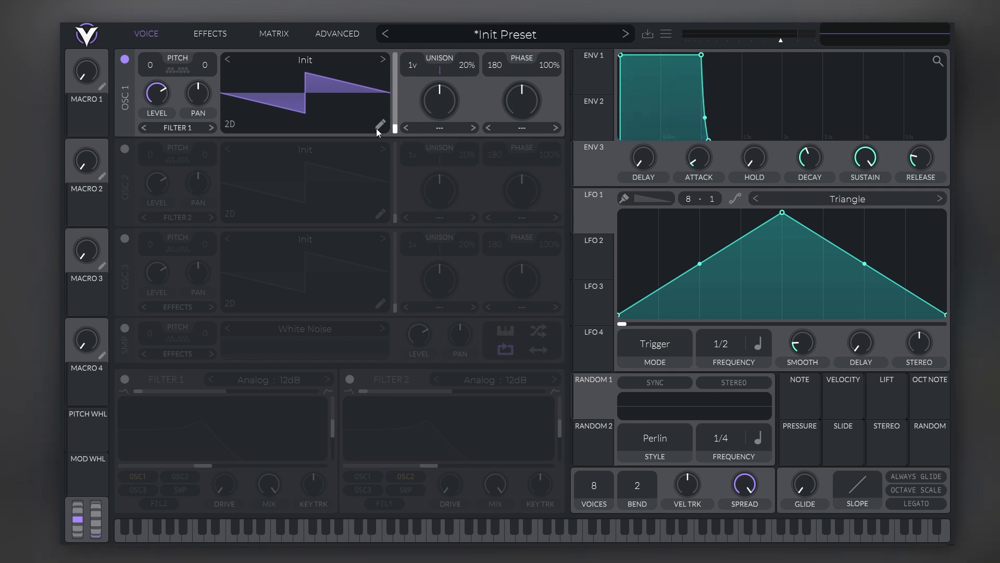
In Vital, load the Basic Shapes wavetable into oscillator 1 and switch on oscillators 2 and 3
{"action": "left_click", "coordinate": [297, 61]}
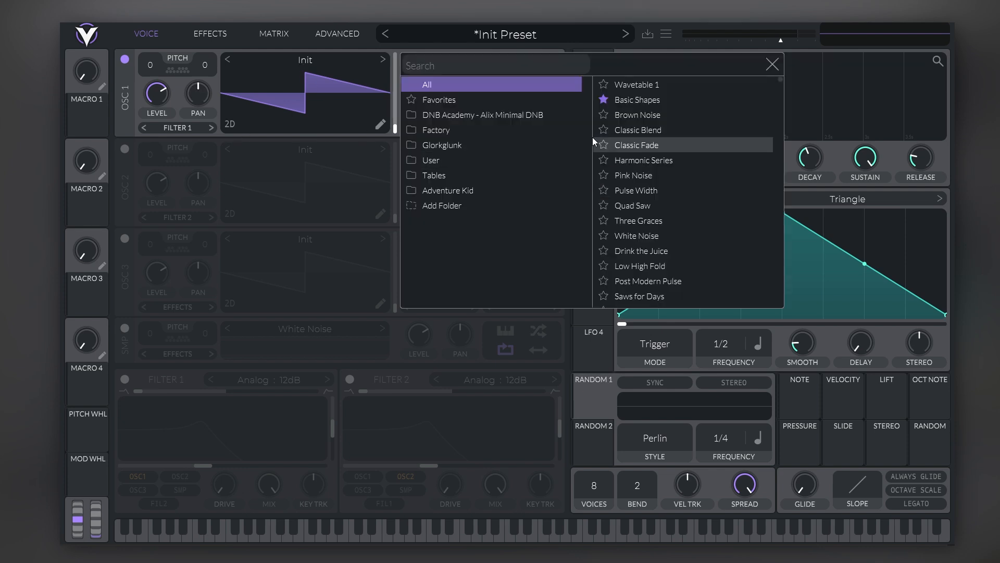
{"action": "left_click", "coordinate": [624, 100]}
{"action": "left_click", "coordinate": [123, 150]}
{"action": "left_click", "coordinate": [124, 149]}
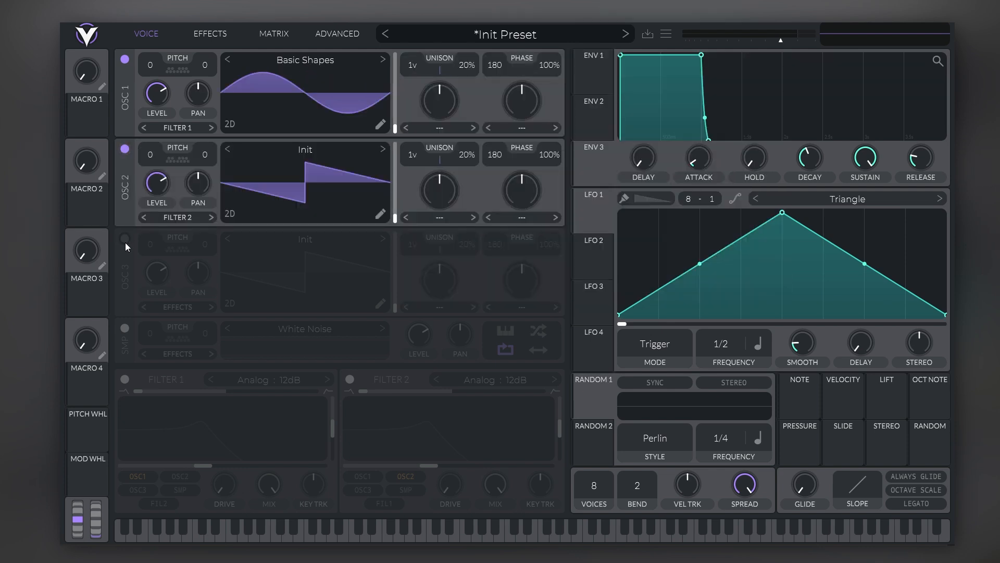
{"action": "left_click", "coordinate": [124, 238]}
Load the Basic Shapes wavetable into oscillators 2 and 3
{"action": "left_click", "coordinate": [292, 150]}
{"action": "left_click", "coordinate": [640, 190]}
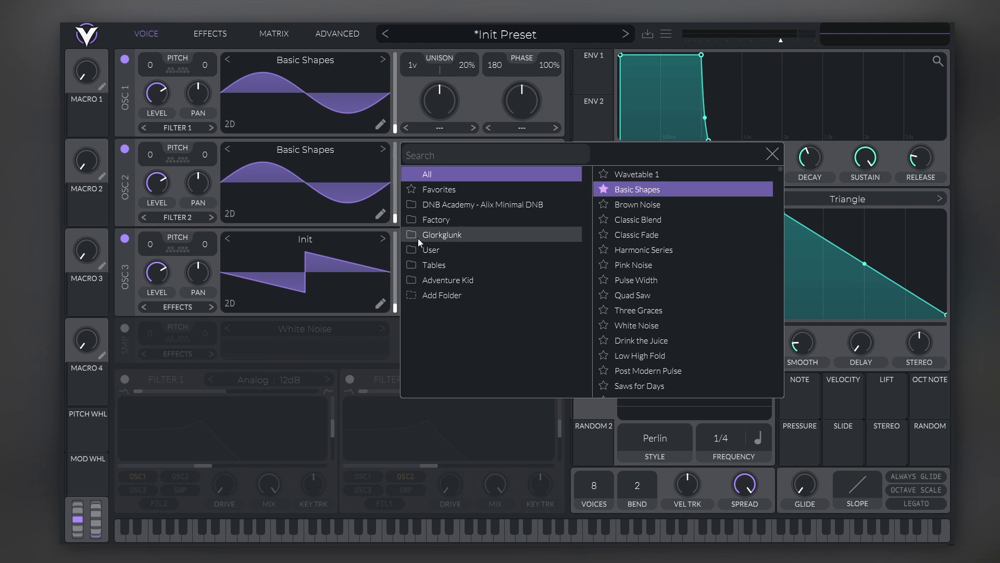
{"action": "left_click", "coordinate": [323, 243]}
{"action": "left_click", "coordinate": [323, 243]}
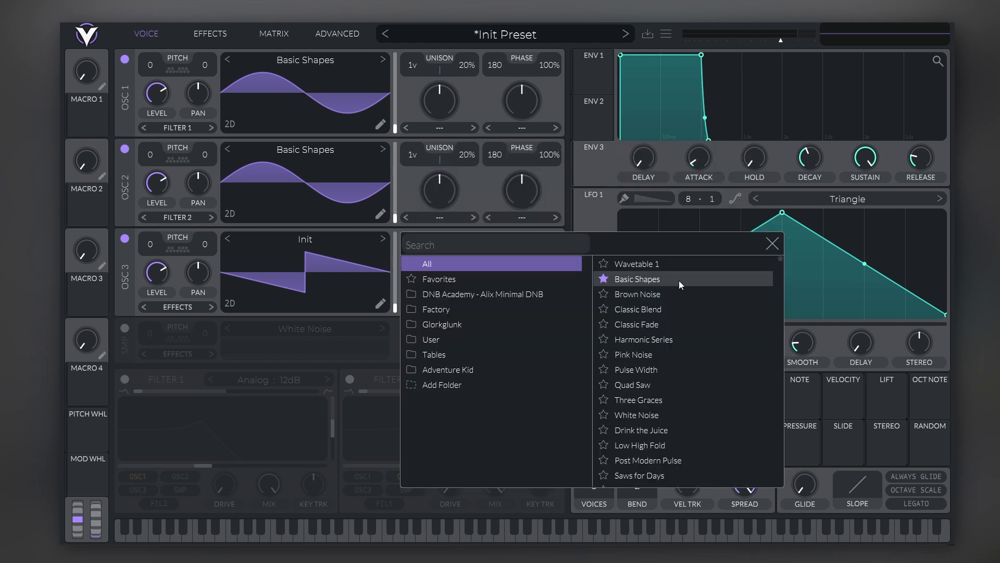
{"action": "left_click", "coordinate": [646, 280]}
{"action": "left_click", "coordinate": [355, 336]}
Enable the White Noise sampler and lower the levels of the sampler, oscillator 3 and oscillator 2 to zero
{"action": "left_click", "coordinate": [125, 328]}
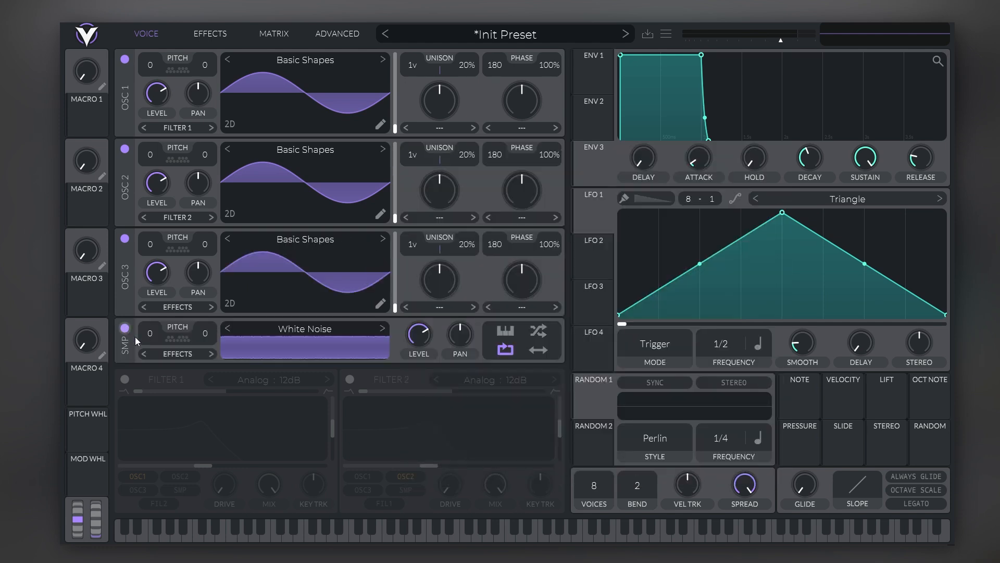
{"action": "key", "text": "a"}
{"action": "left_click_drag", "start_coordinate": [416, 330], "coordinate": [367, 519]}
{"action": "left_click_drag", "start_coordinate": [166, 279], "coordinate": [137, 385]}
{"action": "left_click_drag", "start_coordinate": [156, 185], "coordinate": [71, 282]}
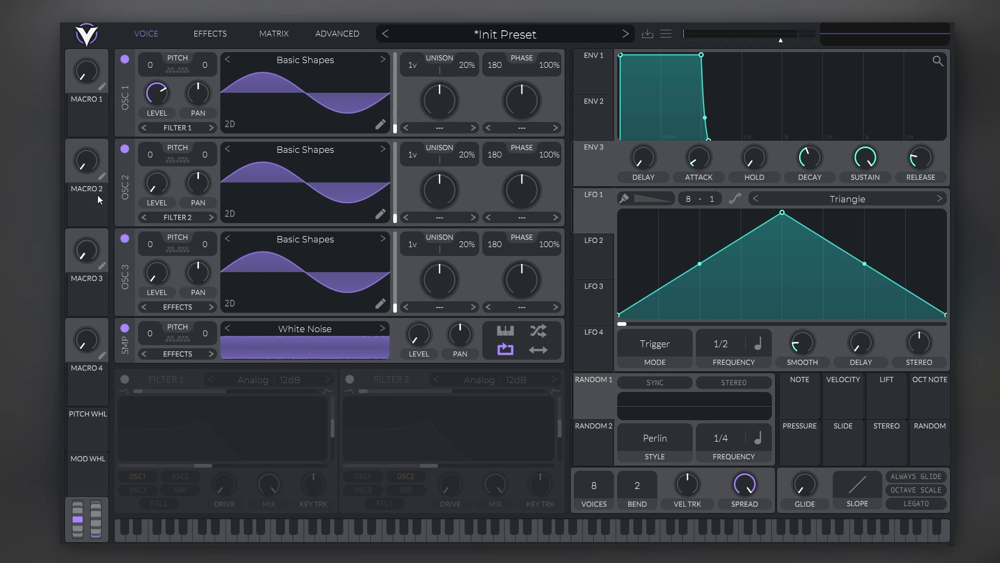
Raise oscillator 1's level and move its wavetable to the saw shape at about frame 100
{"action": "left_click_drag", "start_coordinate": [152, 95], "coordinate": [153, 75]}
{"action": "mouse_move", "coordinate": [286, 96]}
{"action": "left_mouse_down"}
{"action": "mouse_move", "coordinate": [289, 71]}
{"action": "mouse_move", "coordinate": [285, 86]}
{"action": "left_mouse_up"}
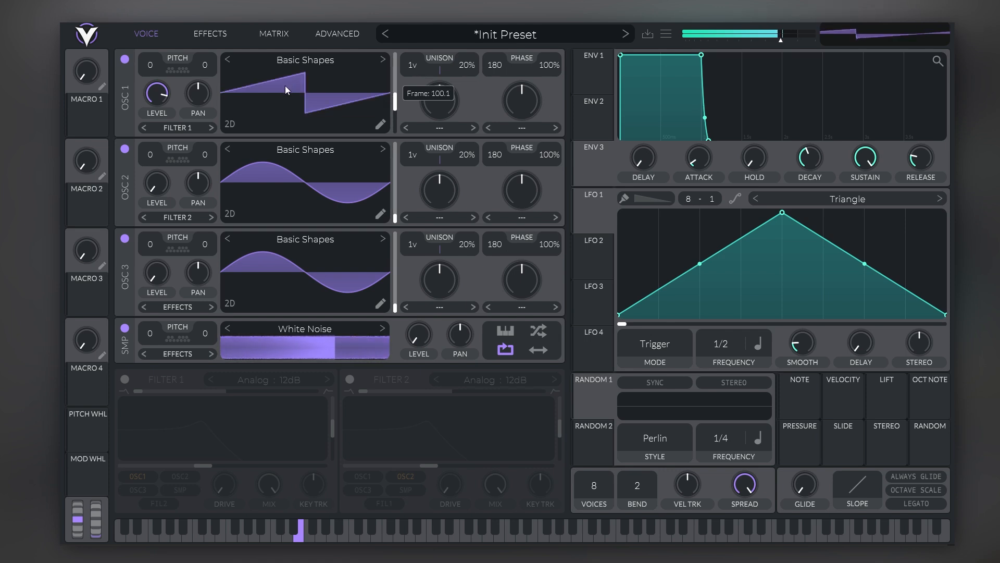
Enable Filter 1 on oscillator 1, remove its resonance and raise the low-pass cutoff
{"action": "left_click", "coordinate": [126, 379]}
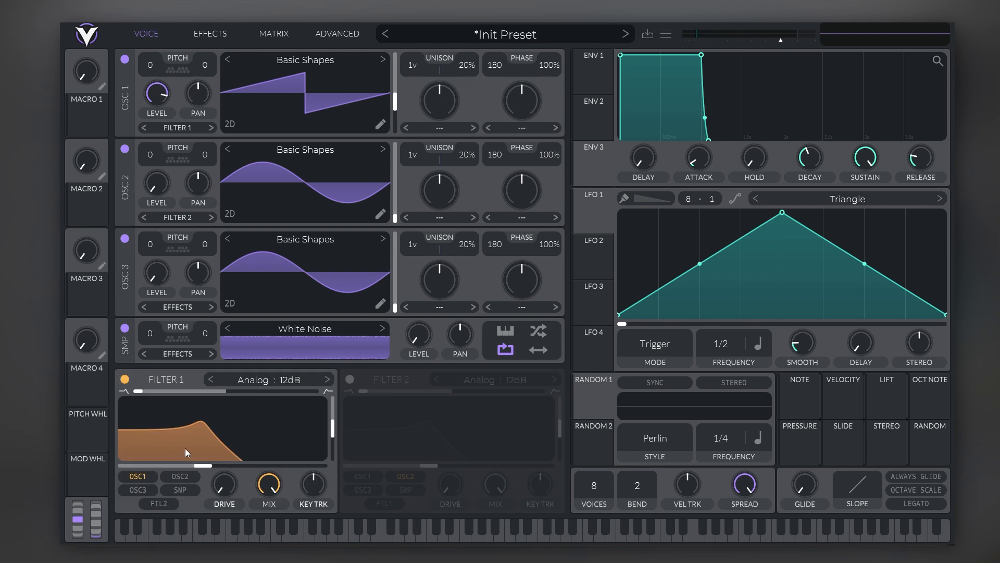
{"action": "left_click_drag", "start_coordinate": [333, 440], "coordinate": [324, 490]}
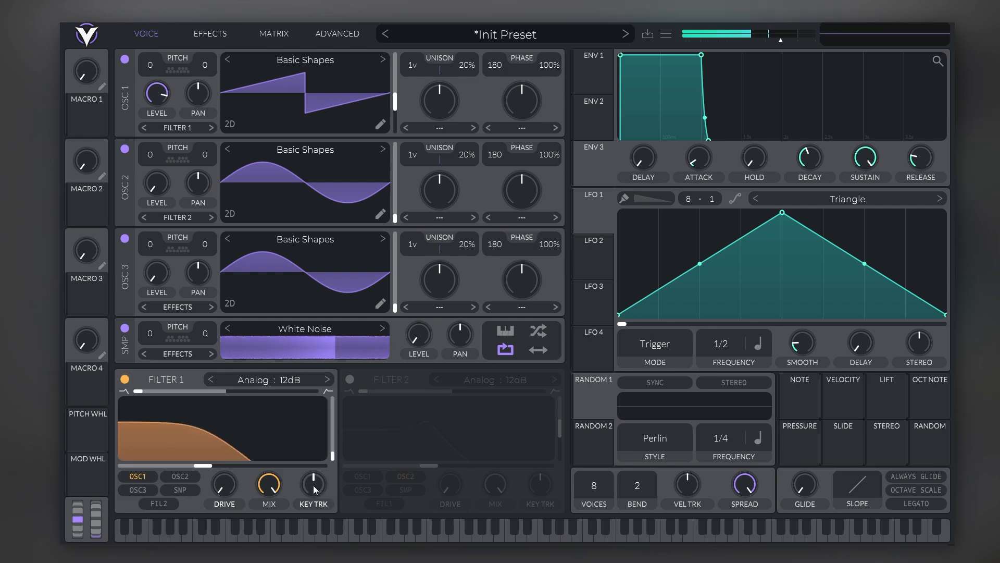
{"action": "left_click_drag", "start_coordinate": [204, 465], "coordinate": [236, 466]}
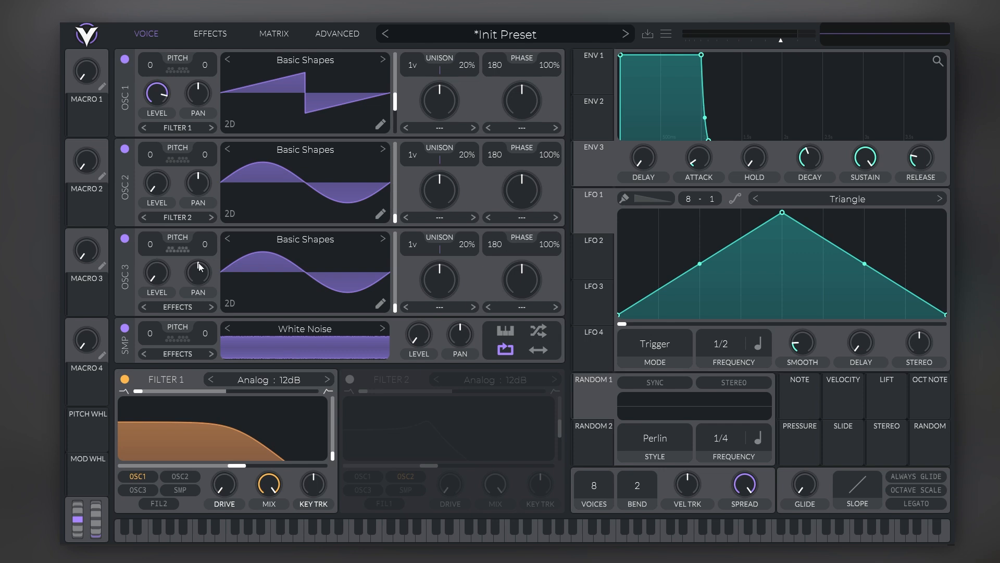
Raise oscillator 2's level and transpose it up 19 semitones, switching oscillator 1 off while tuning and back on
{"action": "left_click", "coordinate": [124, 59]}
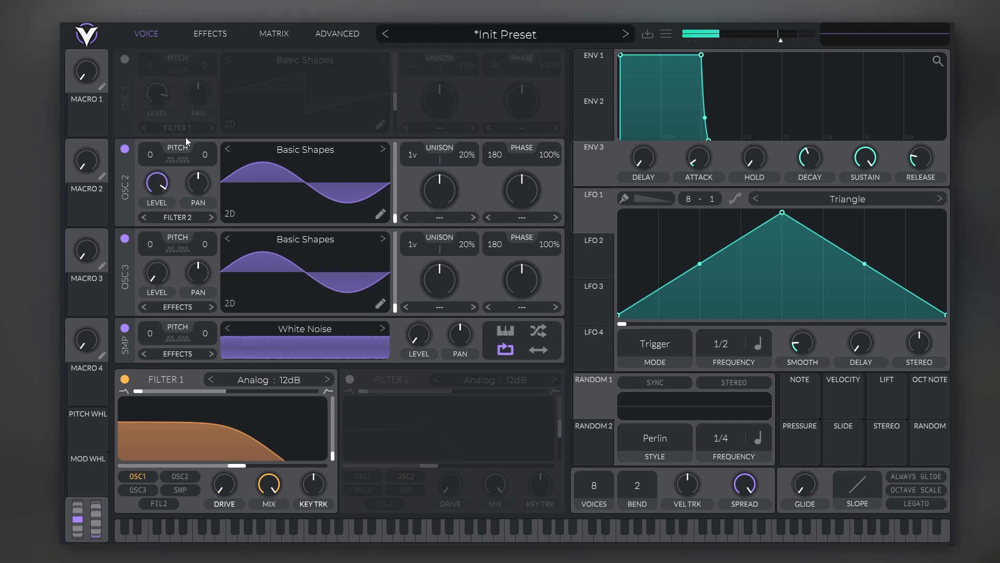
{"action": "left_click", "coordinate": [167, 175]}
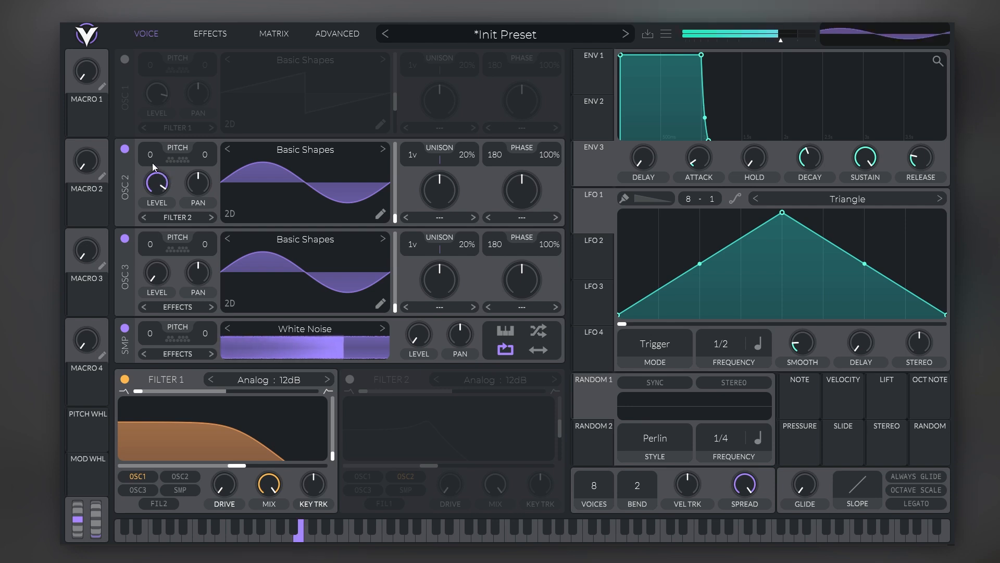
{"action": "left_click_drag", "start_coordinate": [152, 158], "coordinate": [154, 146]}
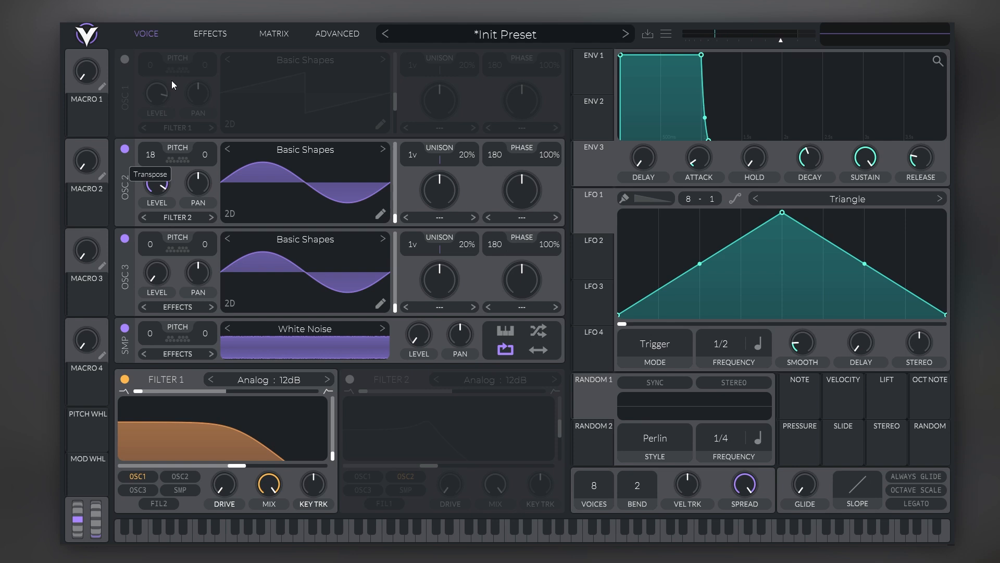
{"action": "left_click_drag", "start_coordinate": [170, 78], "coordinate": [171, 76]}
{"action": "left_click", "coordinate": [124, 59]}
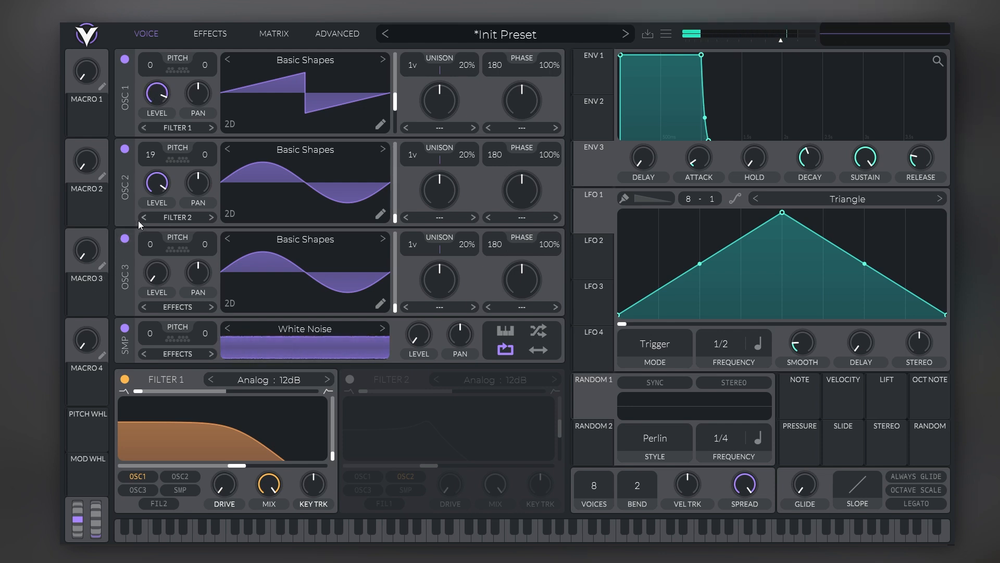
Transpose oscillator 3 up 28 semitones and raise its level
{"action": "left_click_drag", "start_coordinate": [151, 246], "coordinate": [168, 183]}
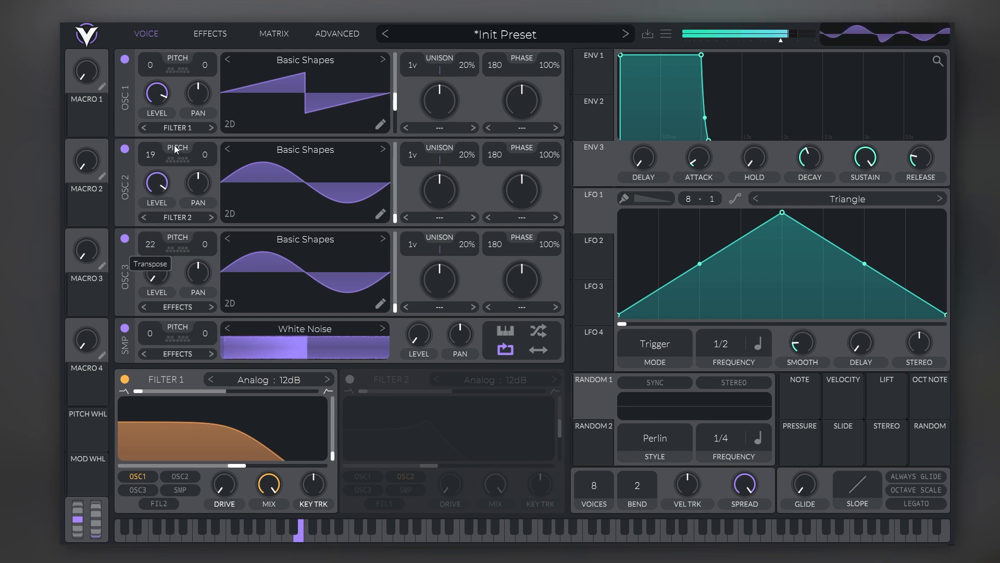
{"action": "left_click_drag", "start_coordinate": [164, 283], "coordinate": [179, 187]}
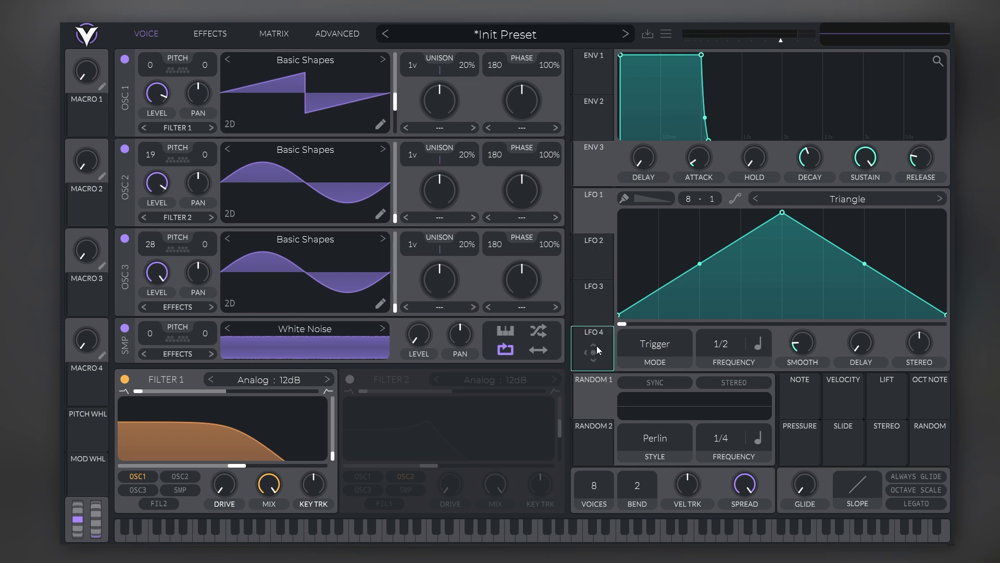
Modulate oscillator 2's level from zero with LFO 4 at 1/1, moving the triangle's peak earlier and lower
{"action": "left_click_drag", "start_coordinate": [587, 343], "coordinate": [157, 185]}
{"action": "left_click_drag", "start_coordinate": [148, 239], "coordinate": [148, 281]}
{"action": "left_click_drag", "start_coordinate": [156, 218], "coordinate": [159, 172]}
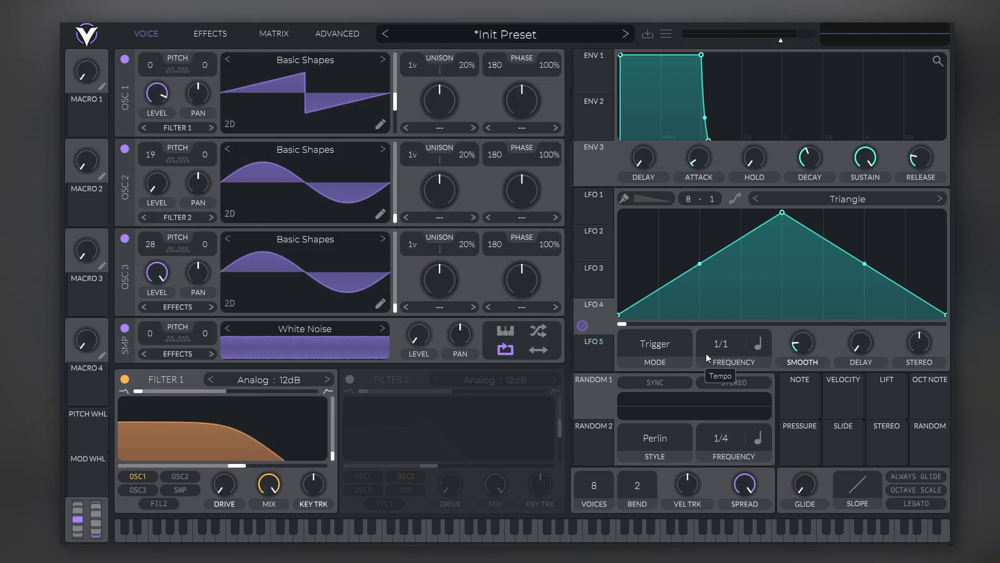
{"action": "left_click_drag", "start_coordinate": [784, 216], "coordinate": [720, 248]}
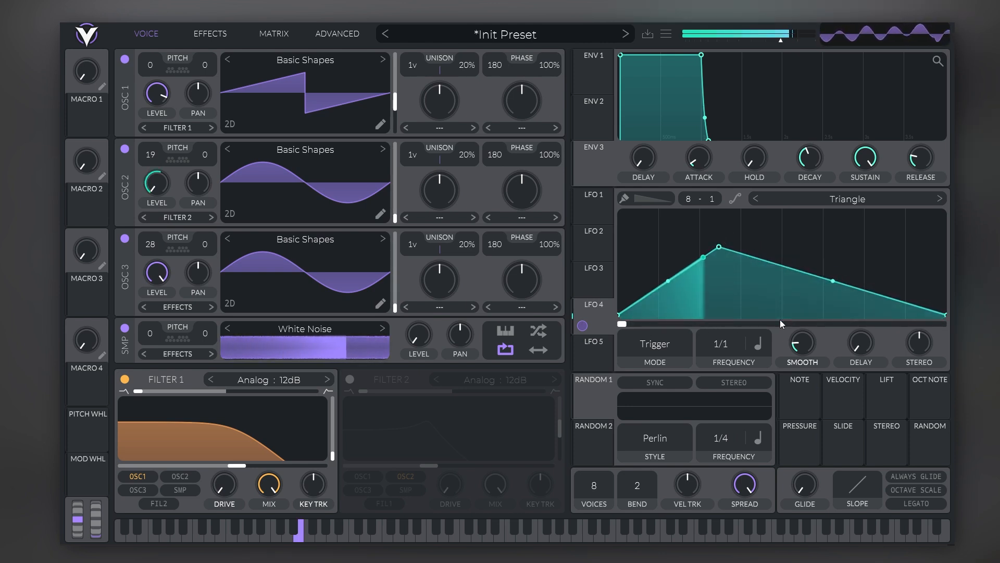
Modulate oscillator 3's level from zero with LFO 5, moving the triangle's peak later and lower
{"action": "left_click", "coordinate": [594, 348]}
{"action": "left_click_drag", "start_coordinate": [593, 357], "coordinate": [157, 271]}
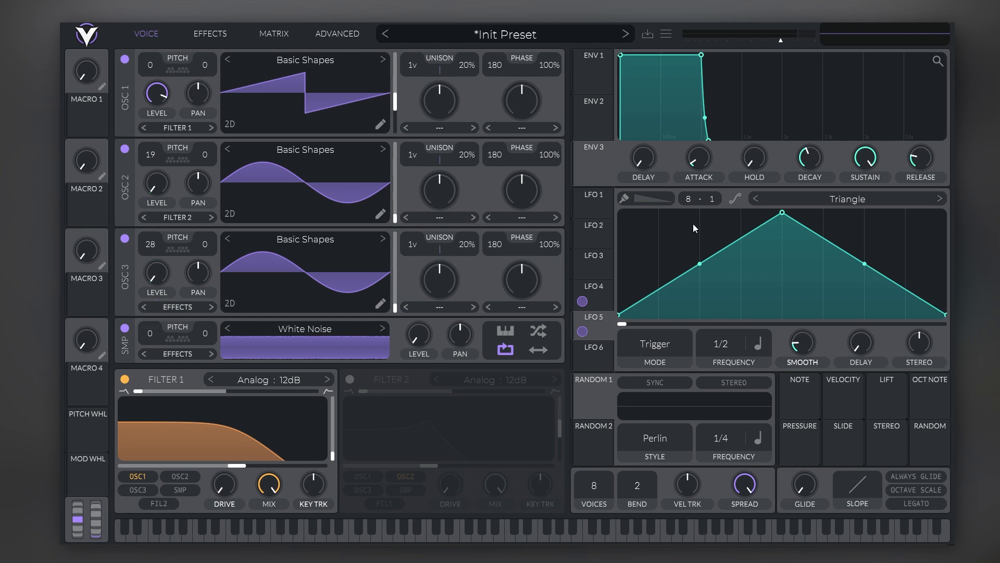
{"action": "left_click_drag", "start_coordinate": [782, 212], "coordinate": [884, 251]}
Compare the LFO 4 and LFO 5 shapes and add a baseline point before LFO 5's peak to delay its rise
{"action": "left_click", "coordinate": [606, 297]}
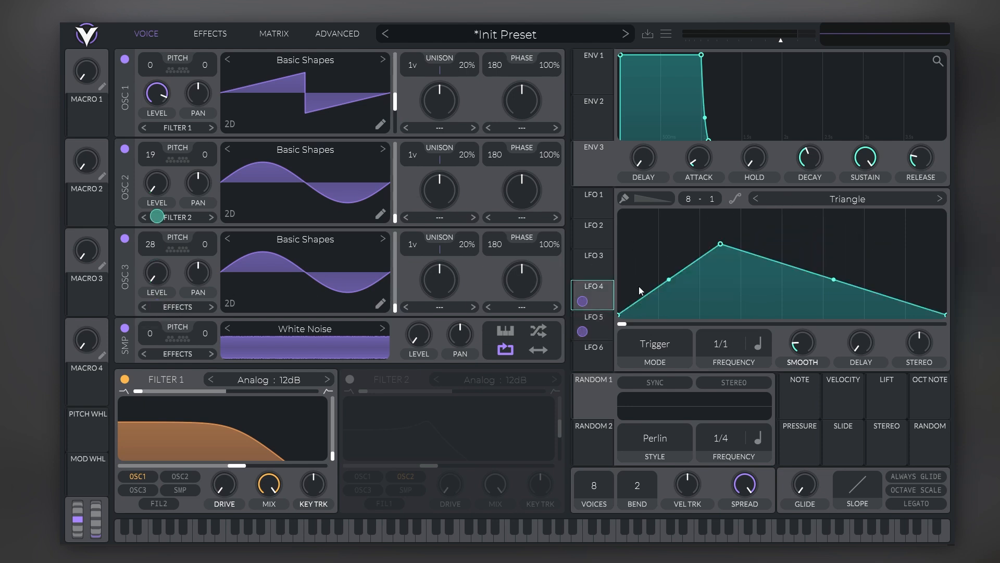
{"action": "left_click", "coordinate": [610, 317]}
{"action": "left_click", "coordinate": [606, 290]}
{"action": "left_click", "coordinate": [606, 320]}
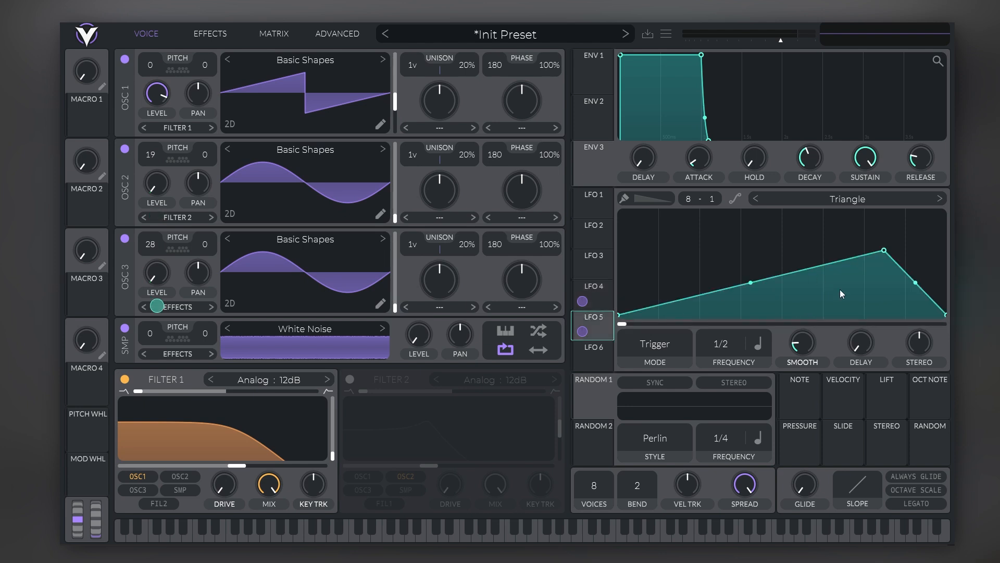
{"action": "double_click", "coordinate": [760, 304]}
{"action": "left_click_drag", "start_coordinate": [760, 305], "coordinate": [761, 316]}
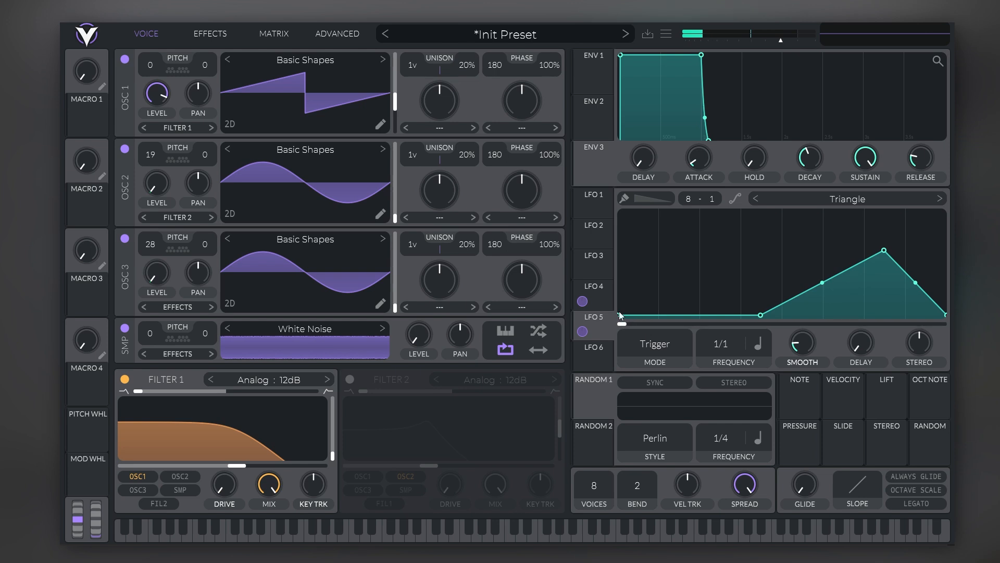
Modulate the sampler's level with LFO 2 at a 1/1 frequency, moving the triangle's peak slightly later and lower
{"action": "left_click", "coordinate": [601, 230]}
{"action": "left_click_drag", "start_coordinate": [592, 238], "coordinate": [414, 345]}
{"action": "left_click_drag", "start_coordinate": [782, 212], "coordinate": [823, 258]}
{"action": "scroll", "coordinate": [721, 348], "scroll_direction": "down", "scroll_amount": 1}
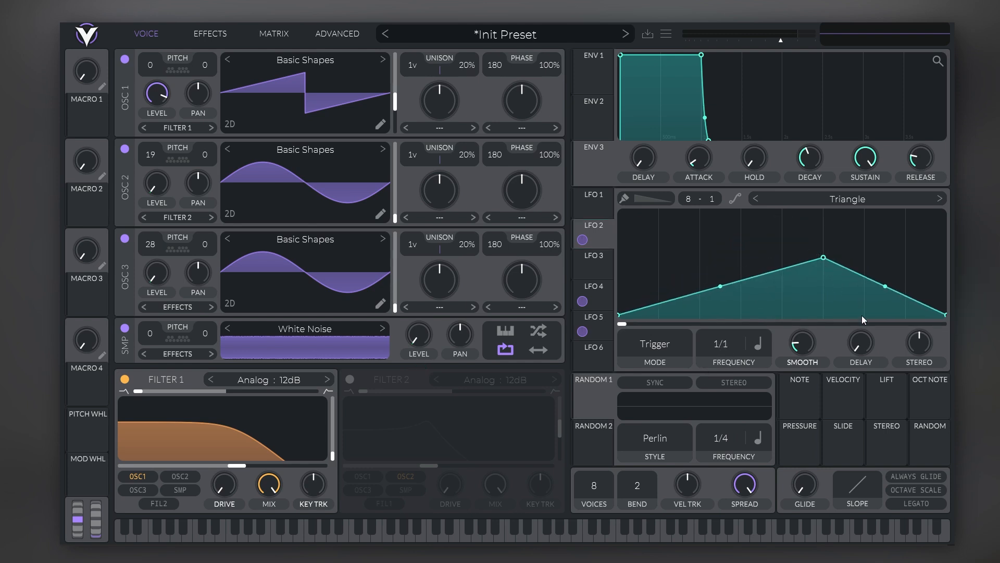
Add a baseline point after LFO 2's peak and bend the rising segment into an upward curve
{"action": "double_click", "coordinate": [873, 301]}
{"action": "left_click_drag", "start_coordinate": [872, 300], "coordinate": [860, 324]}
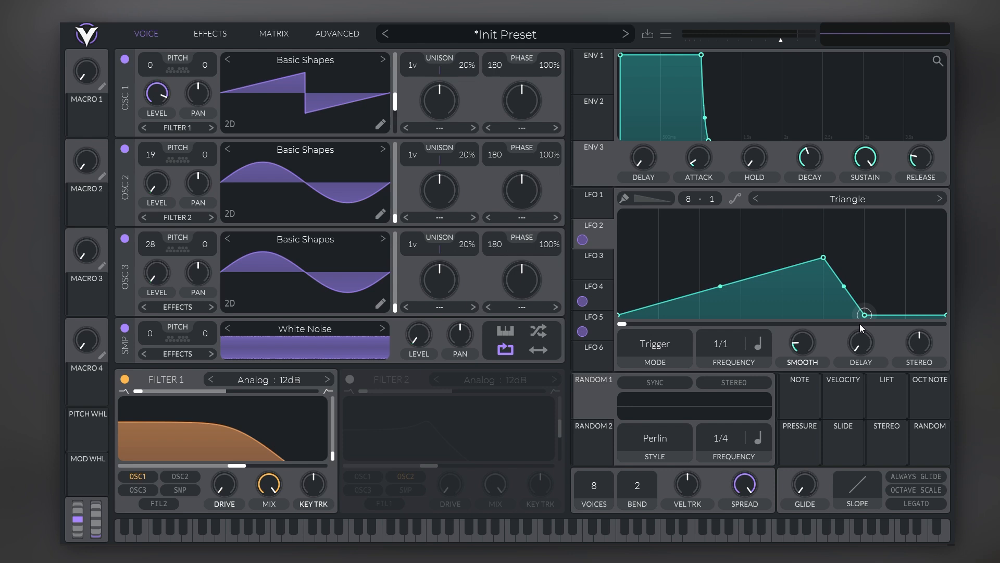
{"action": "left_click_drag", "start_coordinate": [721, 286], "coordinate": [721, 245]}
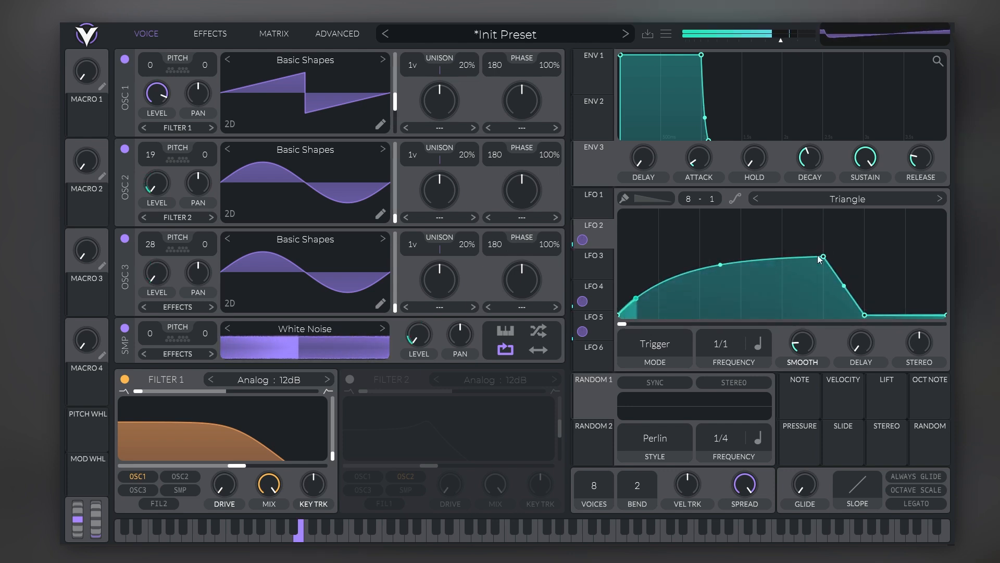
Add a point to LFO 2 that rises to the end of the cycle and shift the main peak slightly earlier
{"action": "double_click", "coordinate": [900, 265]}
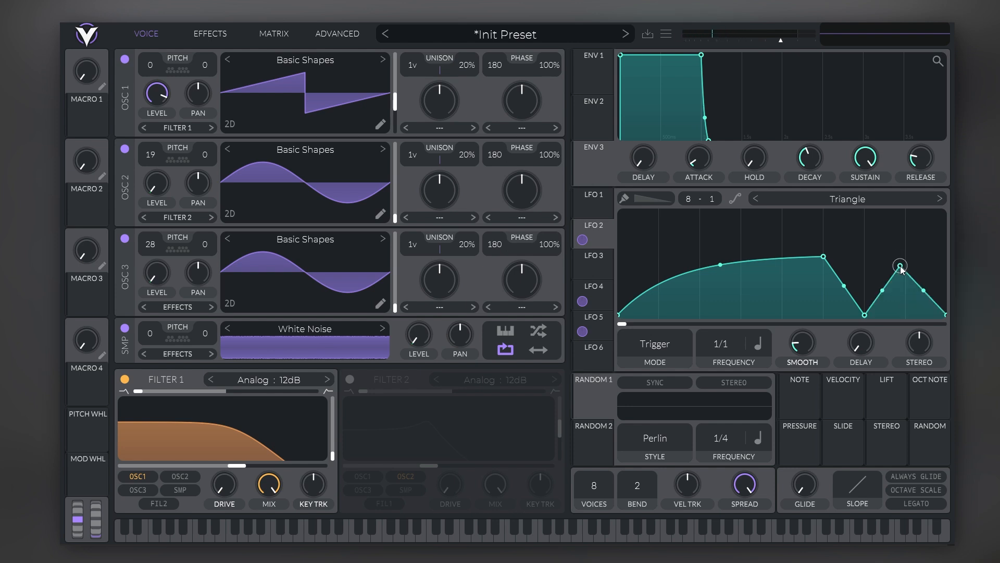
{"action": "left_click_drag", "start_coordinate": [901, 266], "coordinate": [946, 238]}
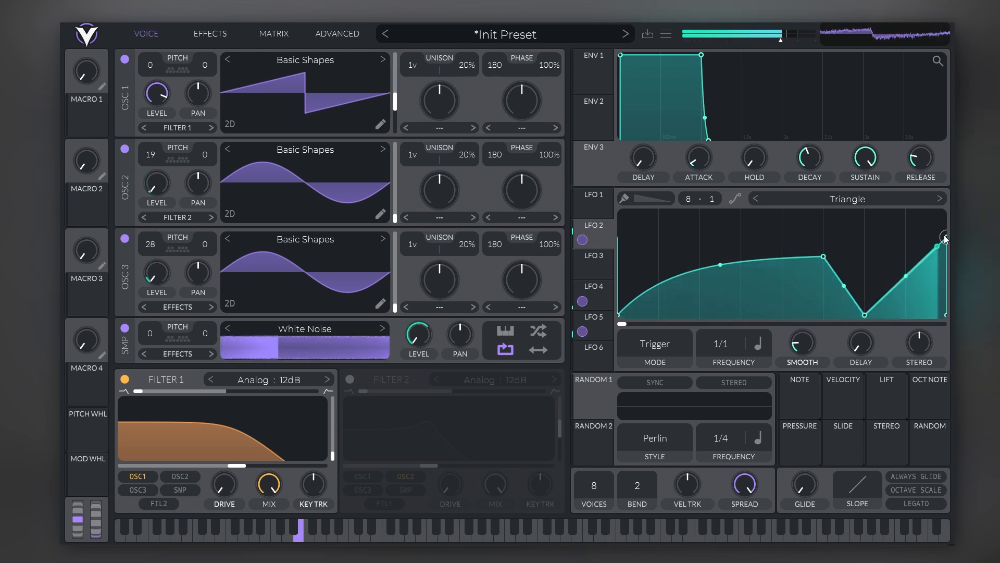
{"action": "left_click_drag", "start_coordinate": [823, 257], "coordinate": [801, 255]}
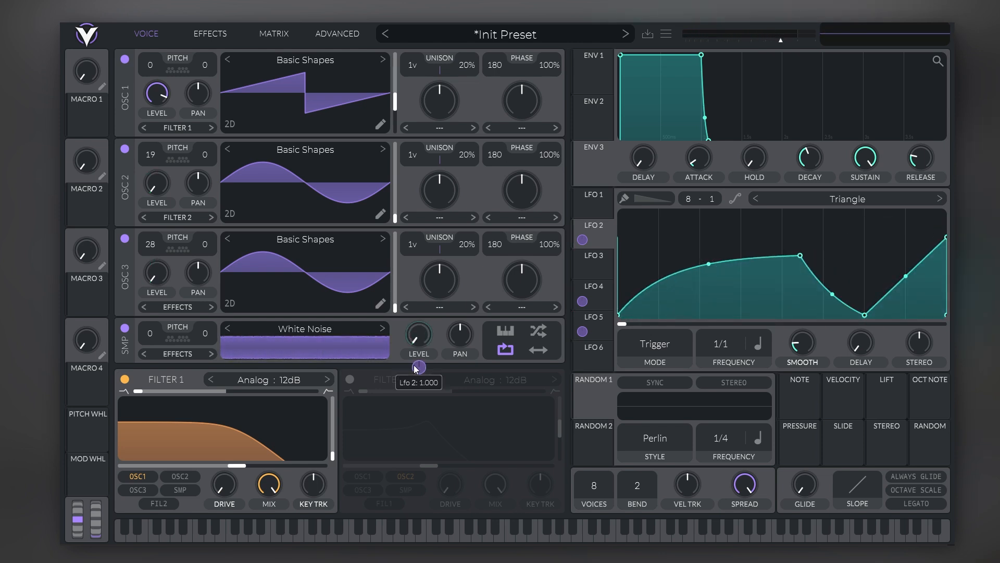
Reduce the LFO 2 modulation amount on the sampler's level
{"action": "mouse_move", "coordinate": [414, 331]}
{"action": "left_click_drag", "start_coordinate": [419, 366], "coordinate": [420, 374]}
{"action": "left_click_drag", "start_coordinate": [419, 367], "coordinate": [419, 369]}
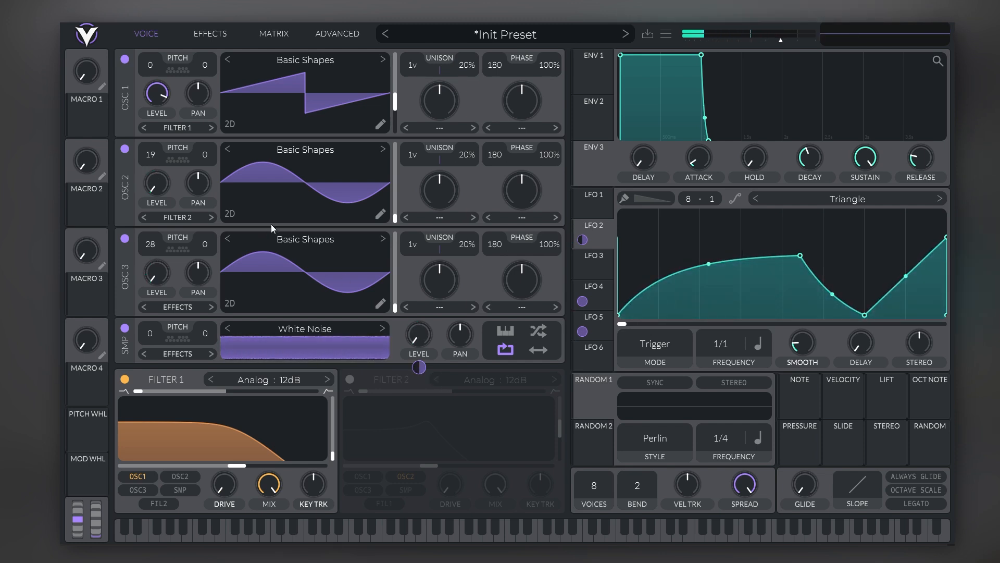
Enable Filter 2 as a band-pass with a raised cutoff and route only the sampler's noise through it
{"action": "left_click", "coordinate": [350, 380]}
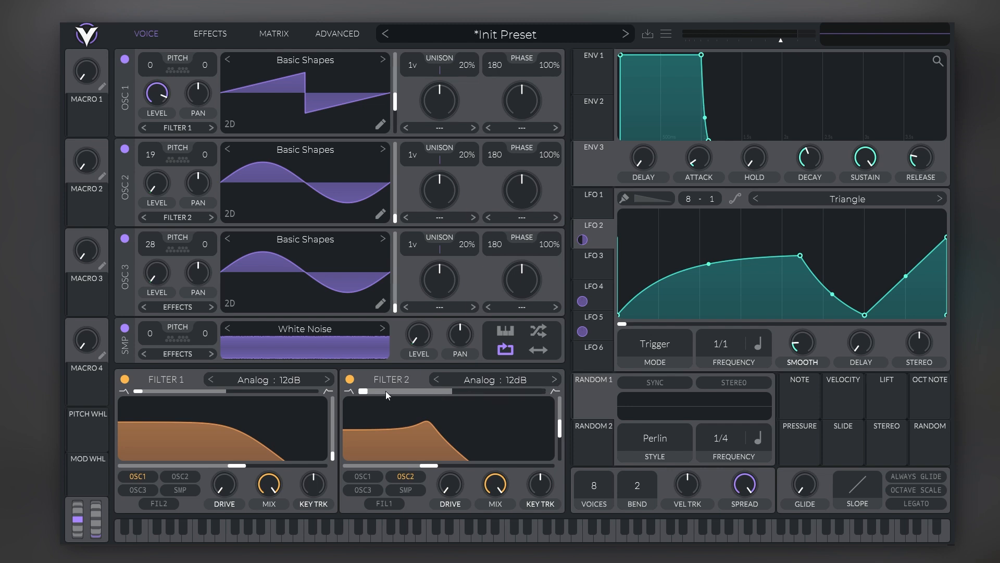
{"action": "left_click_drag", "start_coordinate": [363, 391], "coordinate": [451, 393]}
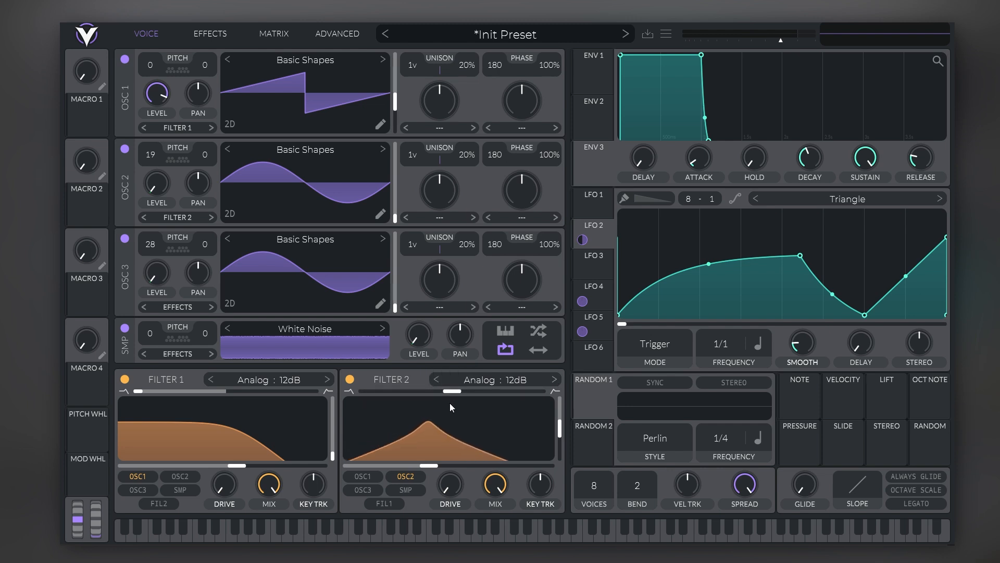
{"action": "left_click_drag", "start_coordinate": [435, 467], "coordinate": [498, 466]}
{"action": "left_click", "coordinate": [420, 477]}
{"action": "left_click", "coordinate": [418, 493]}
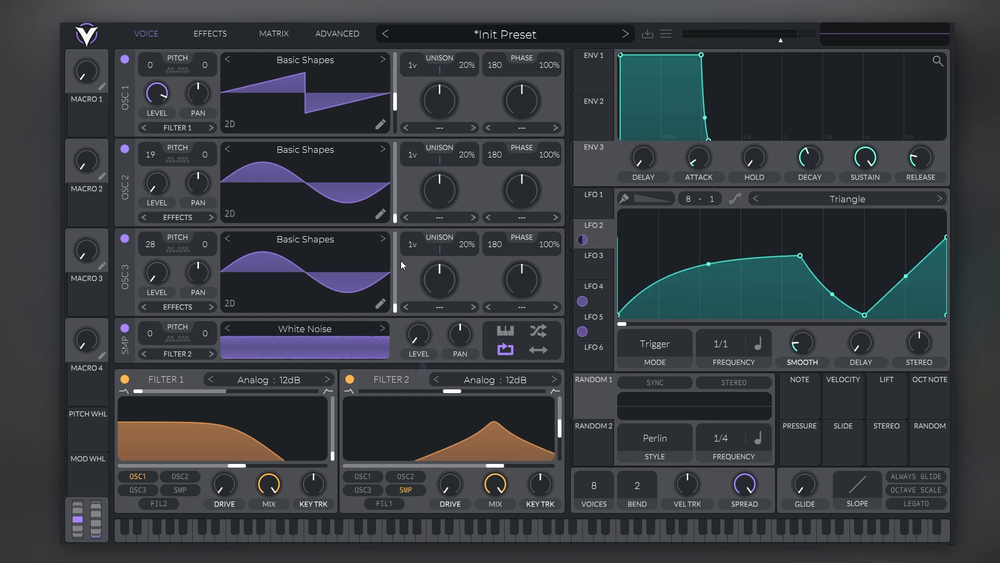
Enable the Chorus effect and add a Soft Clip Distortion with the drive at about 8.1 dB
{"action": "left_click", "coordinate": [211, 35]}
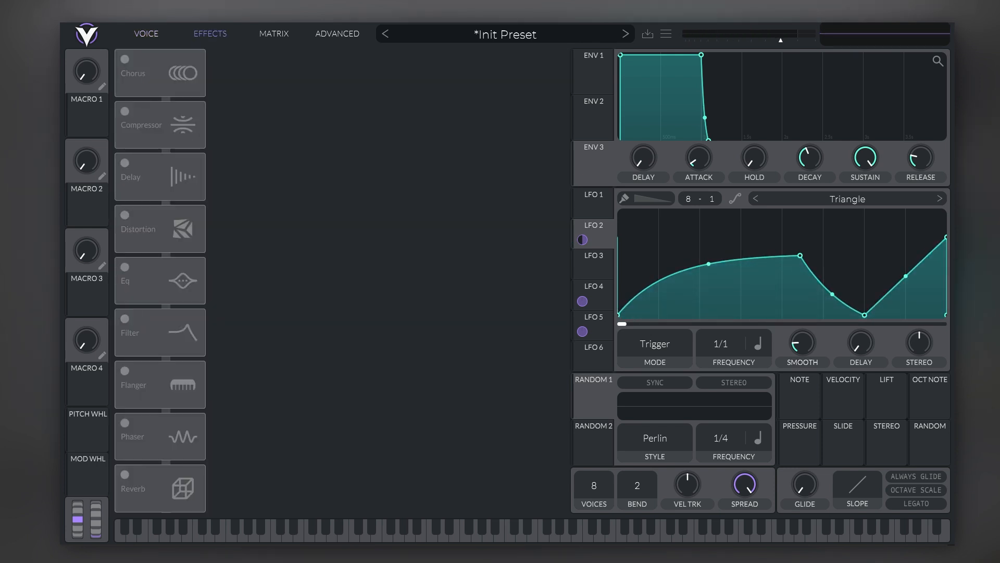
{"action": "left_click", "coordinate": [125, 60]}
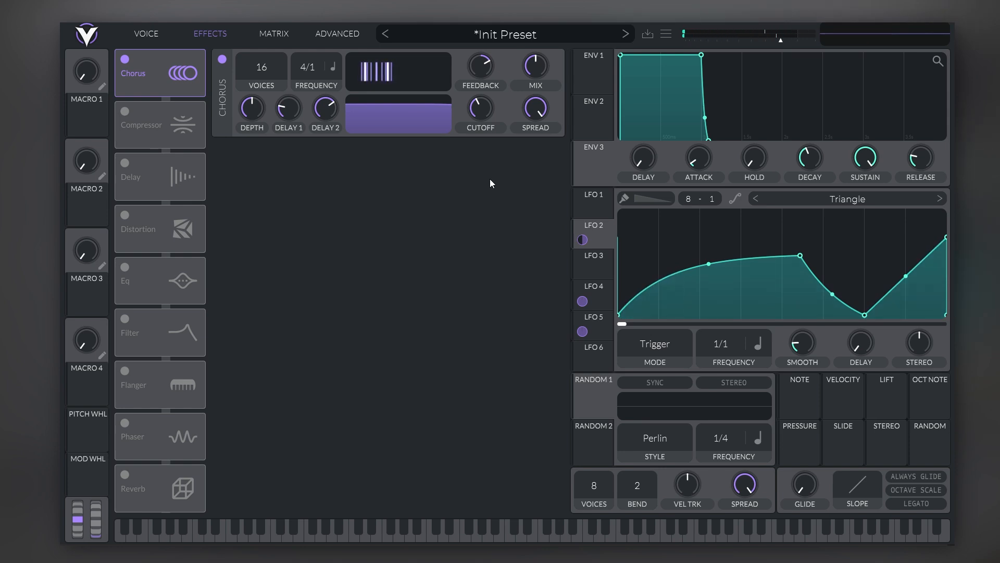
{"action": "left_click", "coordinate": [128, 217]}
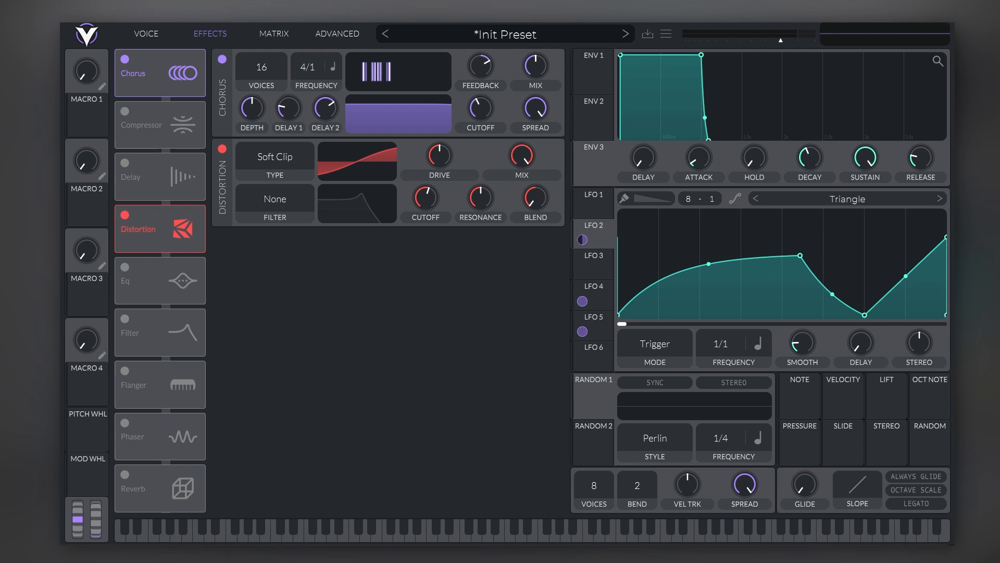
{"action": "left_click_drag", "start_coordinate": [424, 149], "coordinate": [431, 146]}
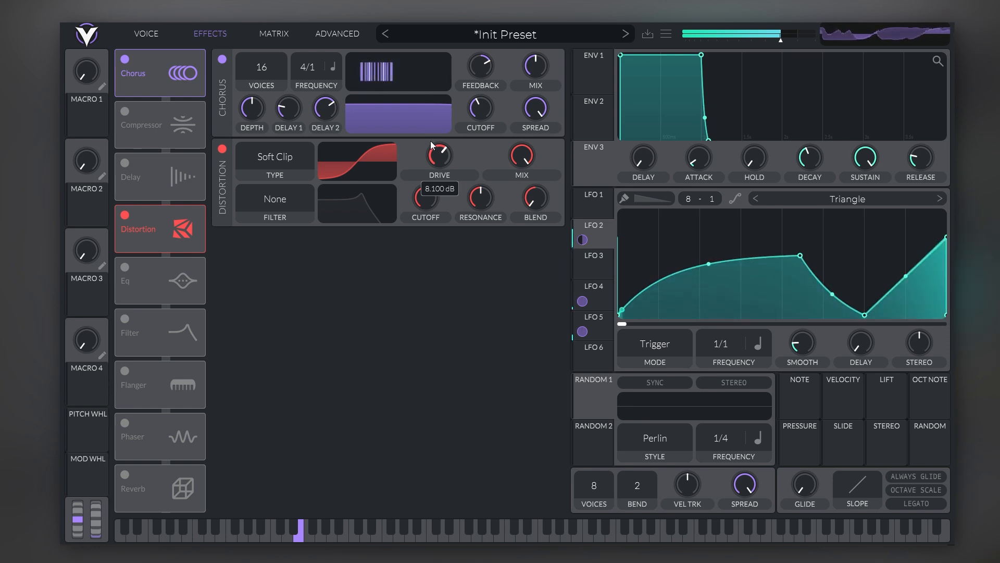
Enable the EQ, cut a notch with the mid band and boost the highest frequencies with the high band
{"action": "left_click", "coordinate": [139, 264]}
{"action": "left_click_drag", "start_coordinate": [490, 275], "coordinate": [462, 308]}
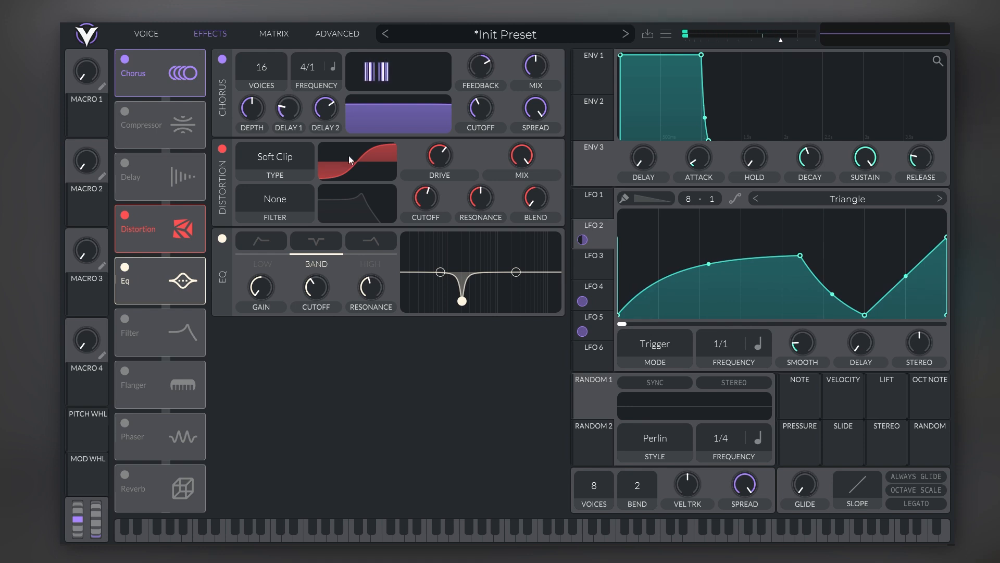
{"action": "left_click_drag", "start_coordinate": [518, 277], "coordinate": [546, 259]}
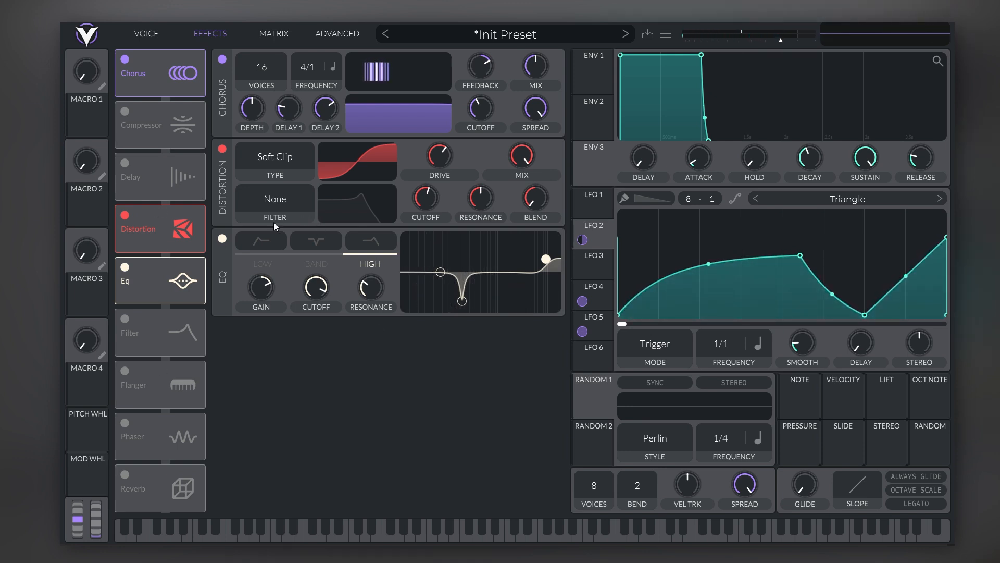
Set Filter 1's drive to 20 dB and lower its cutoff slightly
{"action": "left_click", "coordinate": [149, 34]}
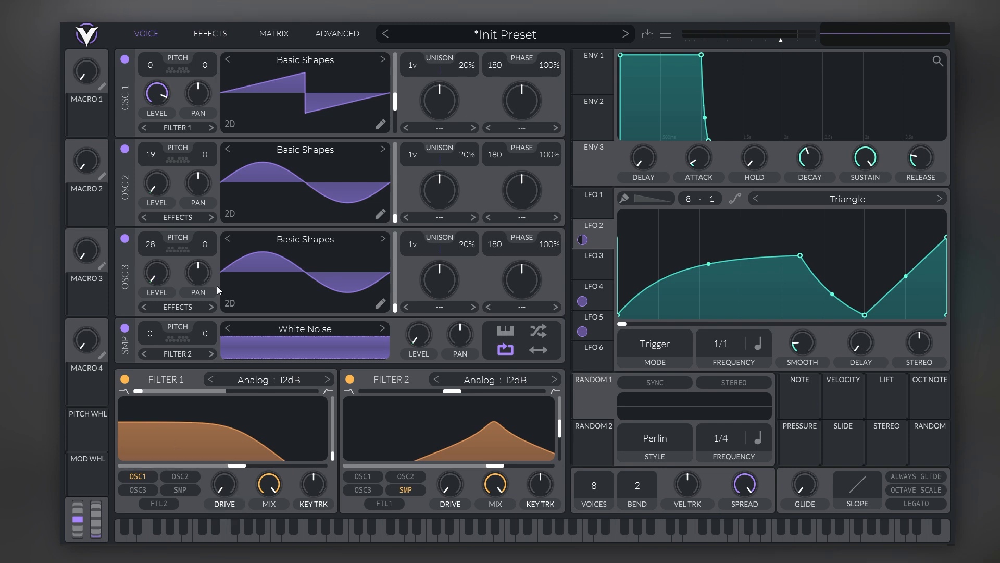
{"action": "left_click_drag", "start_coordinate": [221, 492], "coordinate": [239, 397]}
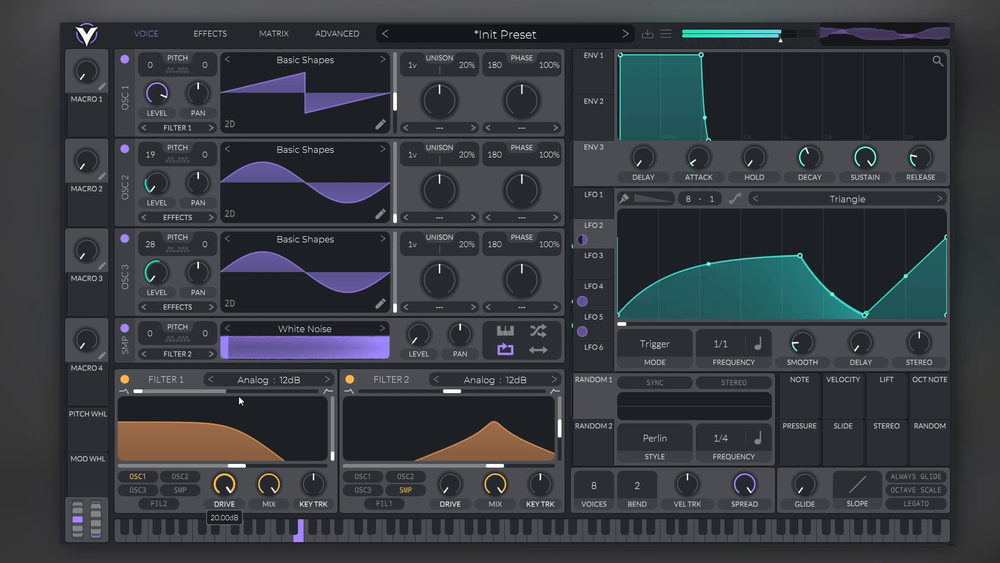
{"action": "left_click_drag", "start_coordinate": [243, 466], "coordinate": [238, 467]}
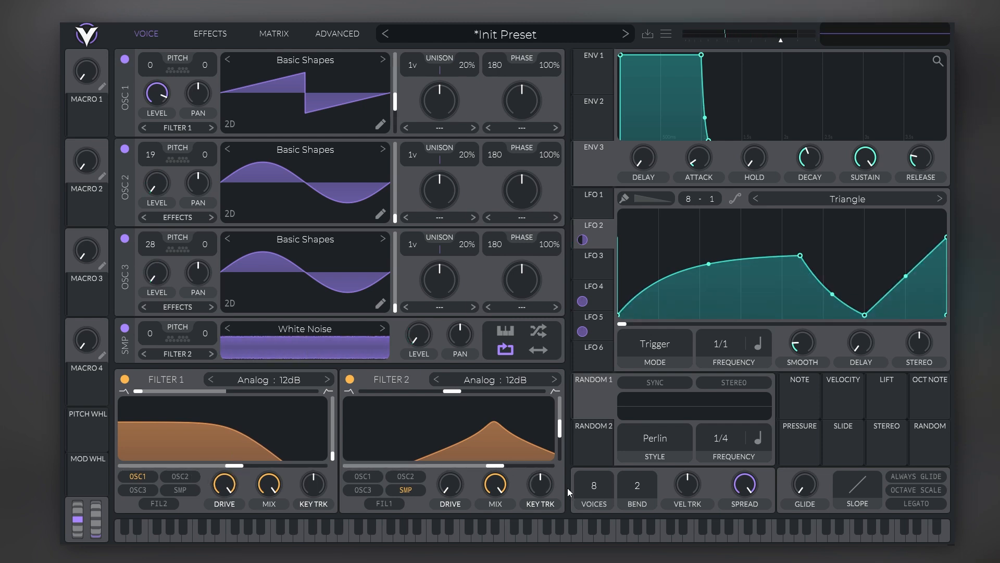
Set the pitch bend range to 24 and try out the pitch wheel
{"action": "left_click_drag", "start_coordinate": [623, 486], "coordinate": [648, 392]}
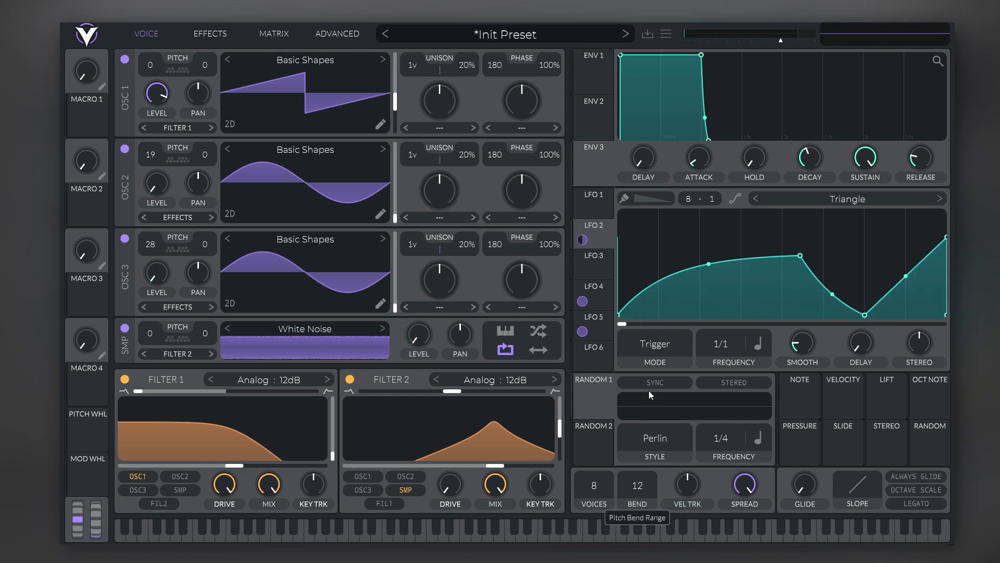
{"action": "left_click_drag", "start_coordinate": [667, 290], "coordinate": [667, 287]}
{"action": "mouse_move", "coordinate": [79, 517]}
{"action": "left_mouse_down"}
{"action": "mouse_move", "coordinate": [83, 478]}
{"action": "mouse_move", "coordinate": [84, 530]}
{"action": "mouse_move", "coordinate": [89, 503]}
{"action": "mouse_move", "coordinate": [95, 521]}
{"action": "mouse_move", "coordinate": [96, 513]}
{"action": "left_mouse_up"}
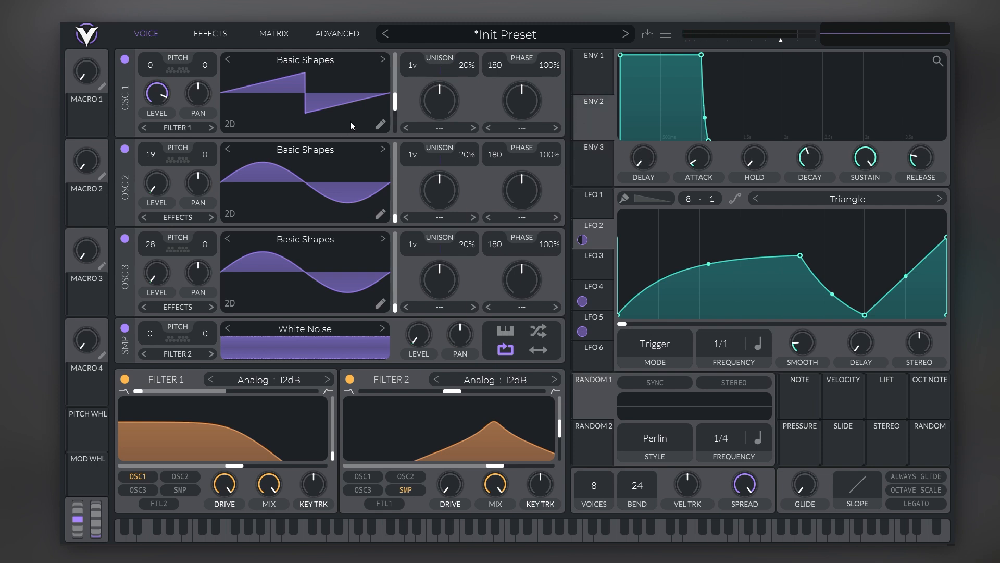
Add a modulation matrix row with Env 2 as the source and Voice Transpose as the destination
{"action": "left_click", "coordinate": [271, 35]}
{"action": "left_click", "coordinate": [196, 142]}
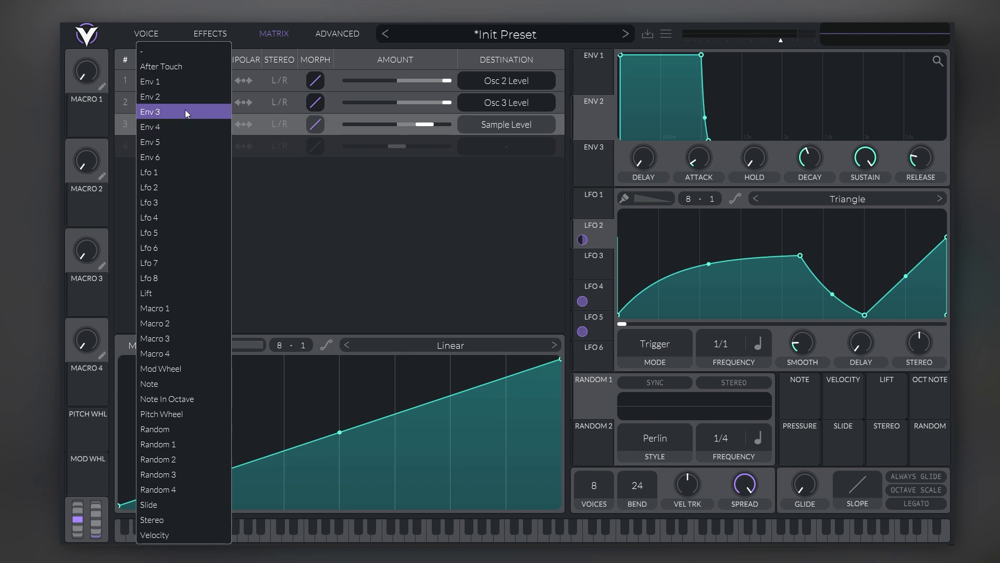
{"action": "left_click", "coordinate": [179, 97]}
{"action": "left_click", "coordinate": [500, 146]}
{"action": "mouse_move", "coordinate": [509, 183]}
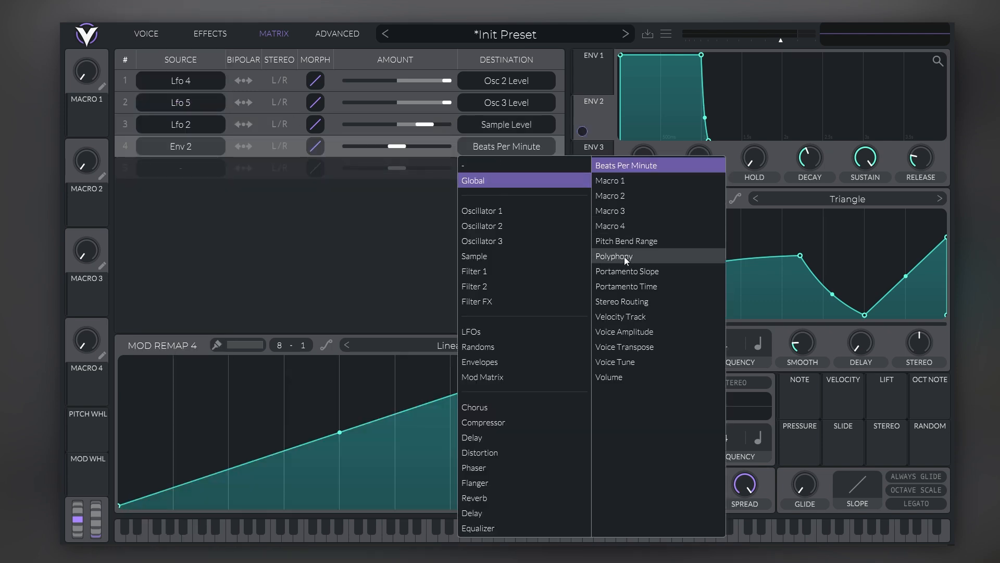
{"action": "left_click", "coordinate": [626, 348]}
Shape Env 2 into a very short decay with no sustain and set its Voice Transpose amount to about 43
{"action": "left_click_drag", "start_coordinate": [402, 145], "coordinate": [443, 141]}
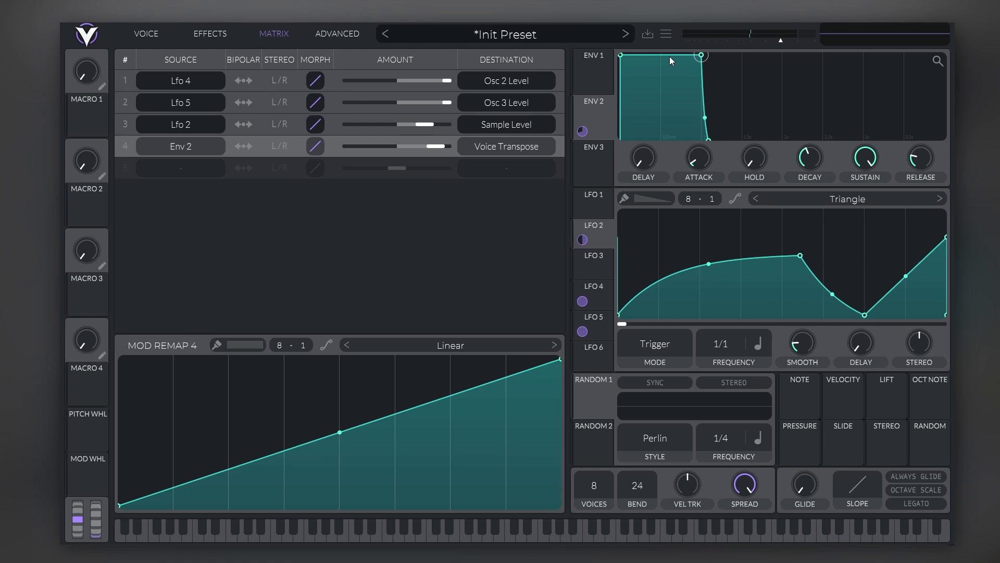
{"action": "left_click_drag", "start_coordinate": [701, 55], "coordinate": [613, 166]}
{"action": "left_click_drag", "start_coordinate": [433, 146], "coordinate": [417, 145]}
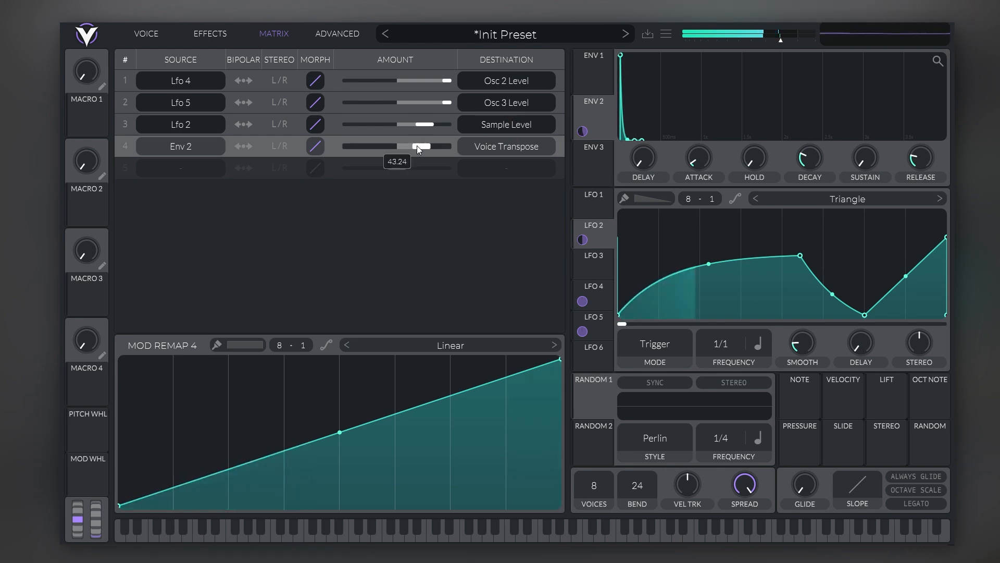
Limit the synth to 1 voice, increase the glide and set the pitch bend range to 12
{"action": "left_click", "coordinate": [151, 35]}
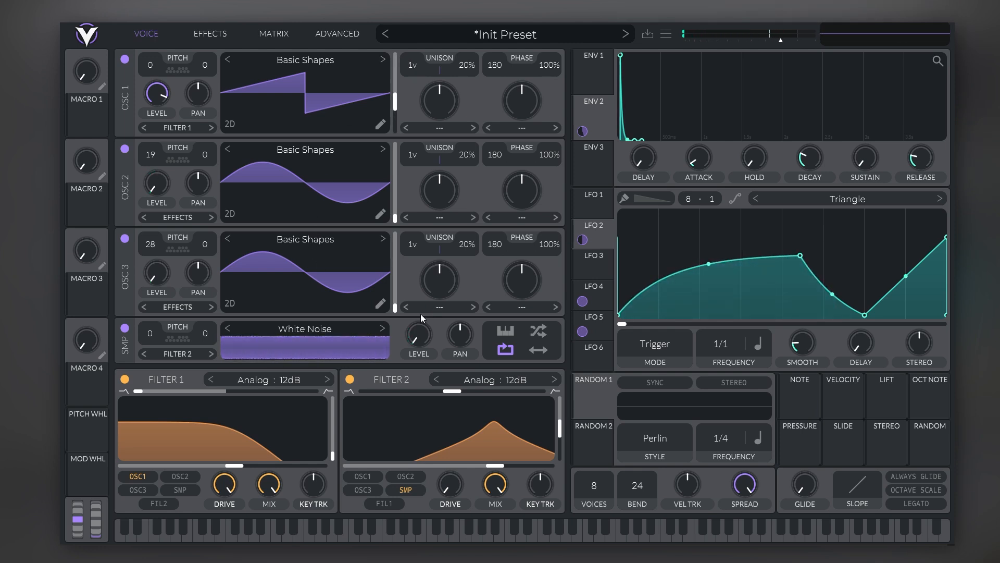
{"action": "left_click_drag", "start_coordinate": [634, 490], "coordinate": [632, 493]}
{"action": "left_click_drag", "start_coordinate": [597, 489], "coordinate": [601, 529]}
{"action": "left_click_drag", "start_coordinate": [802, 493], "coordinate": [809, 462]}
{"action": "left_click", "coordinate": [499, 529]}
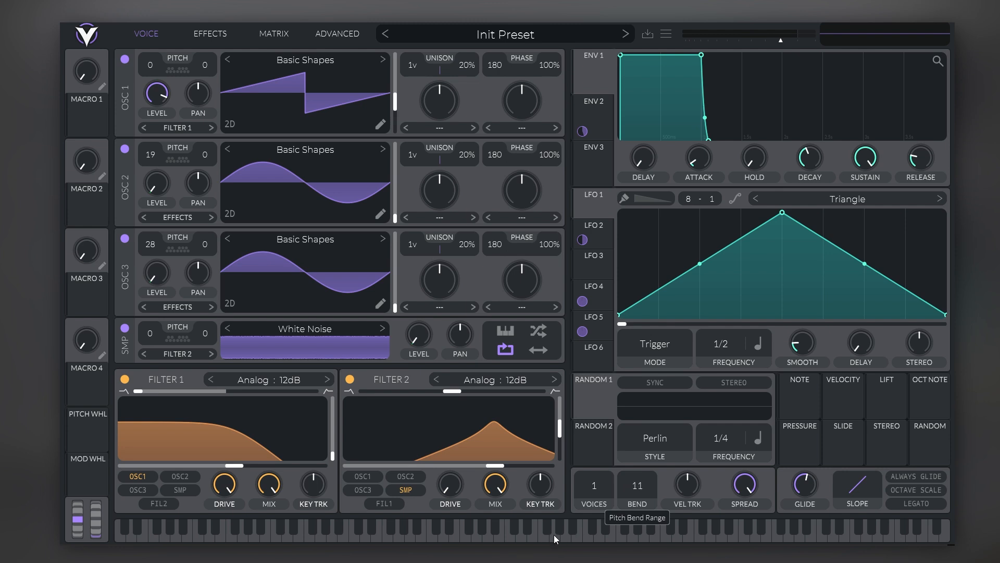
{"action": "left_click_drag", "start_coordinate": [555, 531], "coordinate": [554, 529]}
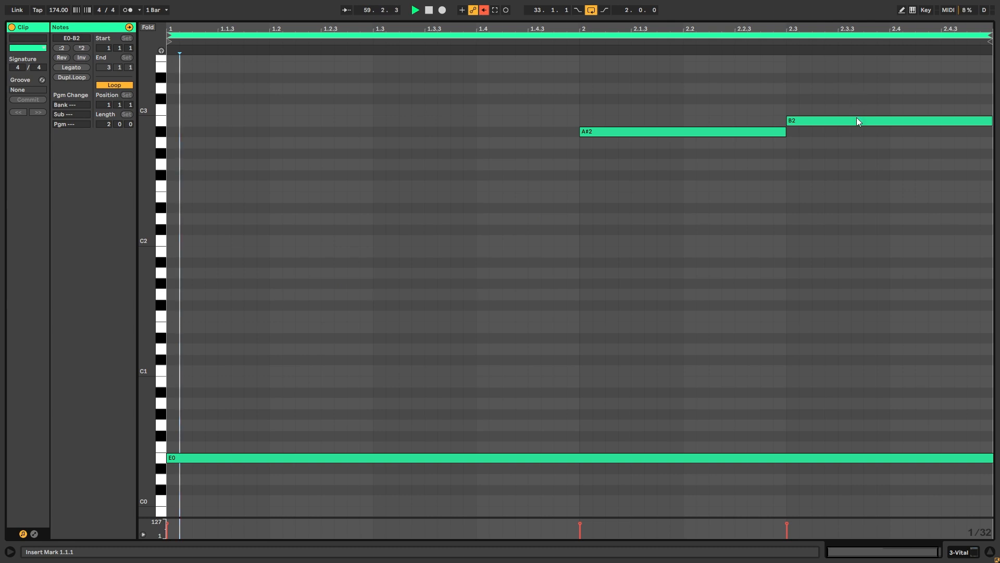
Switch to Ableton Live and expose Vital's Pitch Wheel for automation on the 3 Vital track
{"action": "key", "text": "space"}
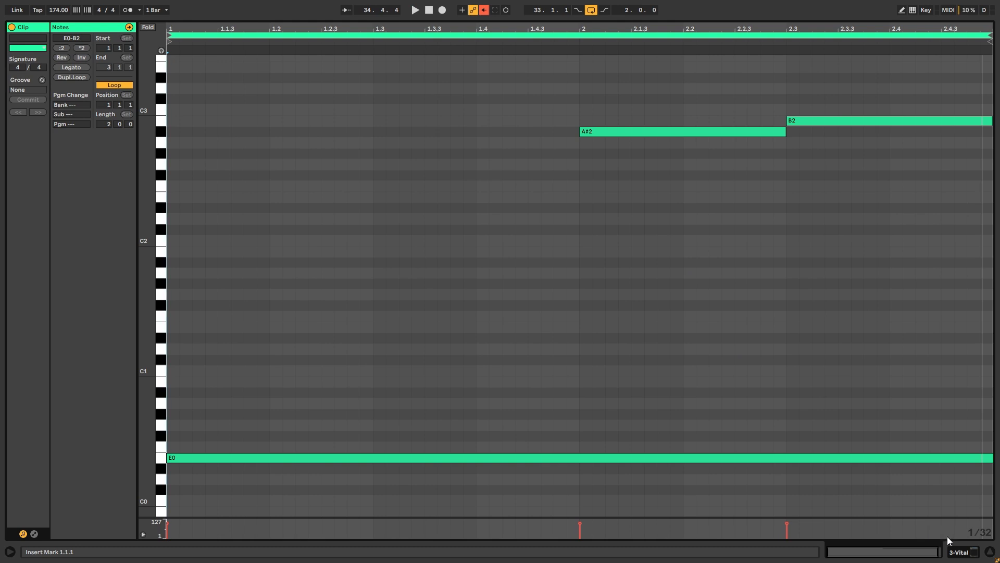
{"action": "left_click", "coordinate": [959, 550]}
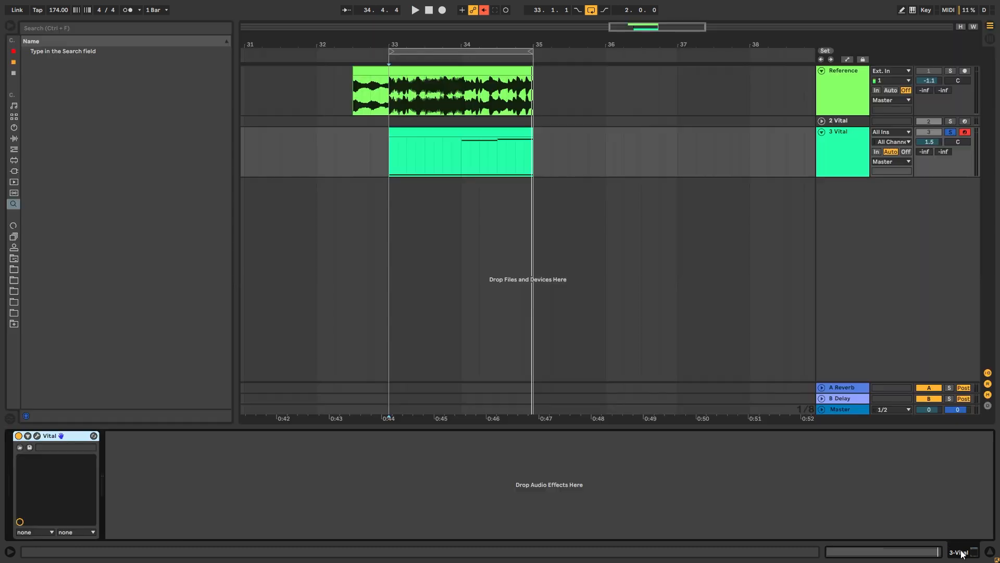
{"action": "left_click", "coordinate": [37, 436]}
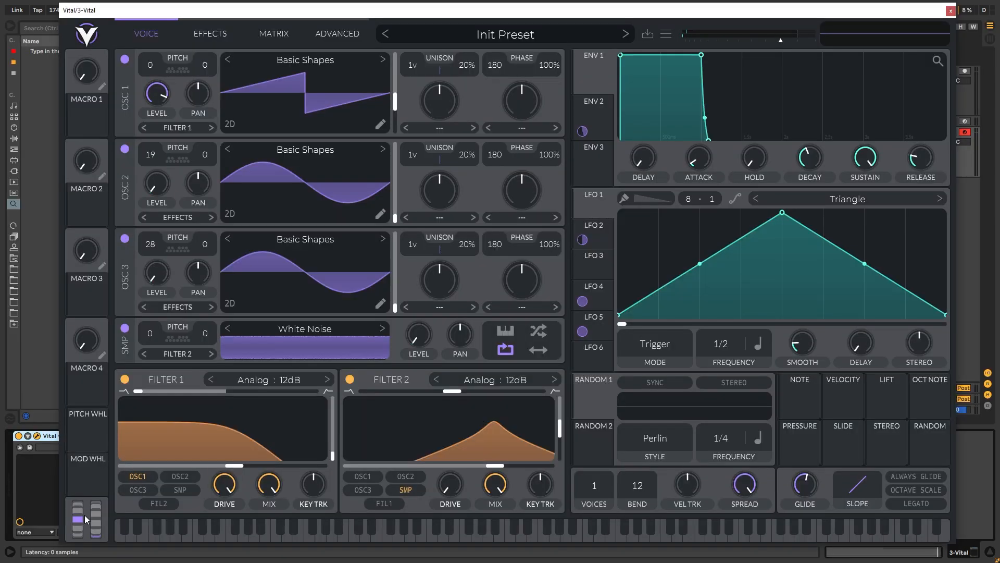
{"action": "left_click", "coordinate": [950, 10]}
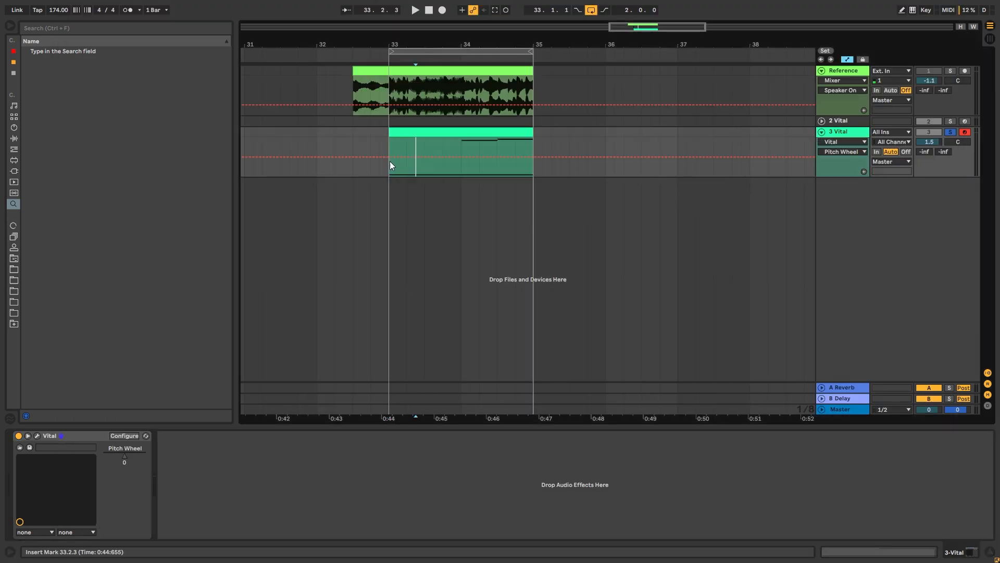
Draw Pitch Wheel automation that starts high at bar 33 and falls to the centre value at 33.2.3
{"action": "left_click", "coordinate": [389, 158]}
{"action": "left_click", "coordinate": [416, 158]}
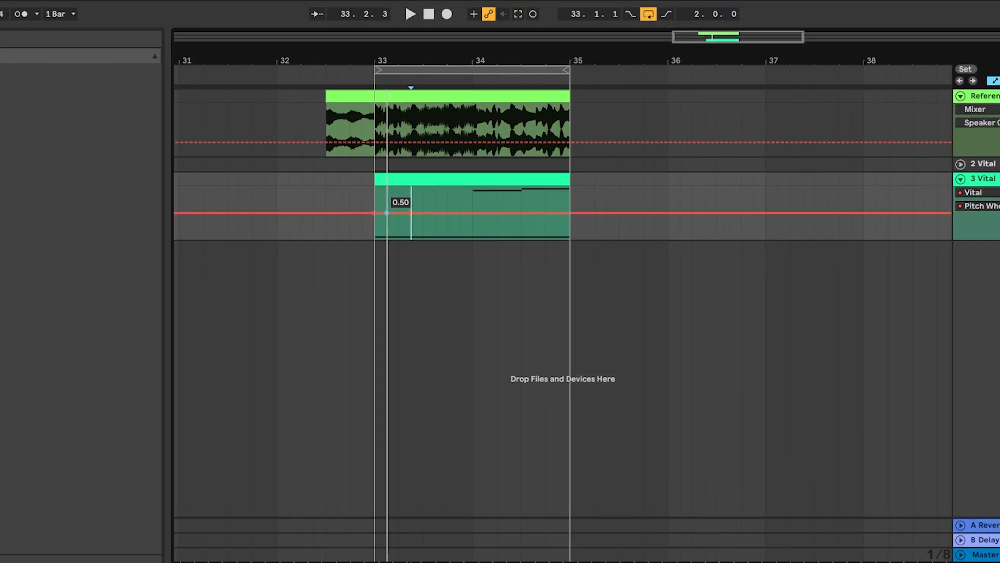
{"action": "left_click_drag", "start_coordinate": [389, 158], "coordinate": [389, 153]}
{"action": "left_click_drag", "start_coordinate": [369, 230], "coordinate": [368, 208]}
{"action": "key", "text": "space"}
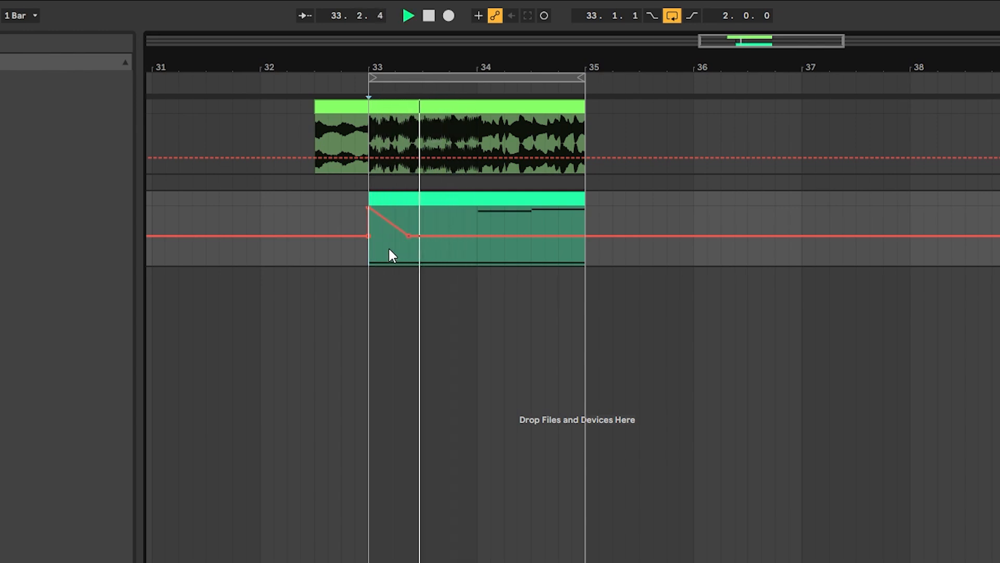
Add a Pitch Wheel drop from the centre value just before bar 35 to the minimum at bar 35, and audition it
{"action": "left_click", "coordinate": [558, 236]}
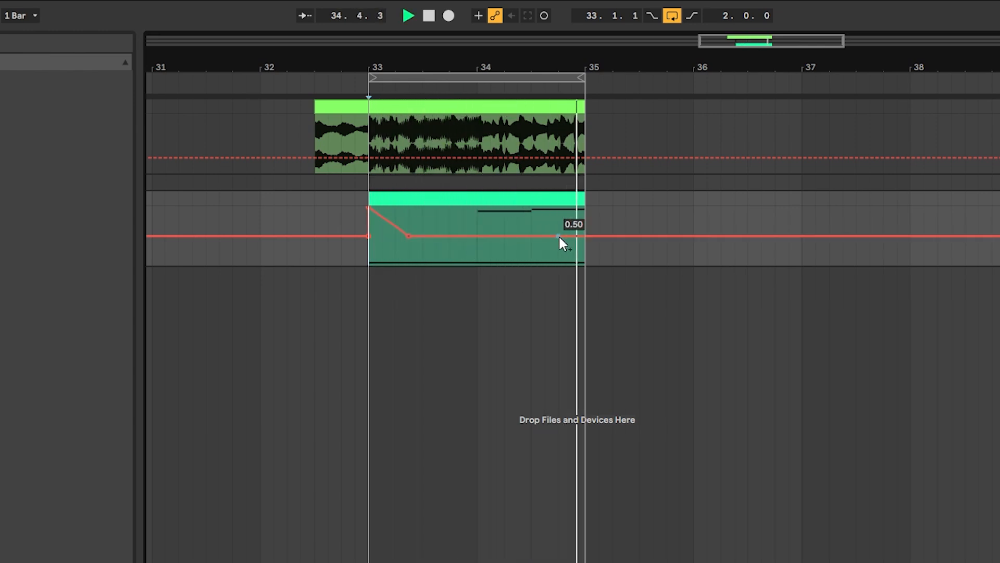
{"action": "left_click", "coordinate": [520, 256]}
{"action": "key", "text": "space"}
{"action": "left_click_drag", "start_coordinate": [558, 235], "coordinate": [571, 236]}
{"action": "left_click", "coordinate": [367, 260]}
{"action": "key", "text": "space"}
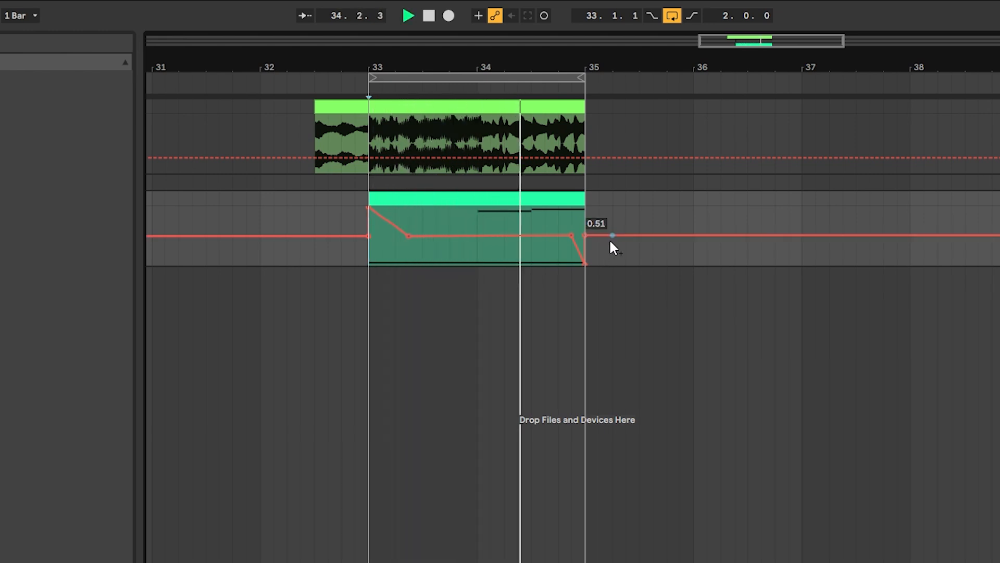
{"action": "key", "text": "space"}
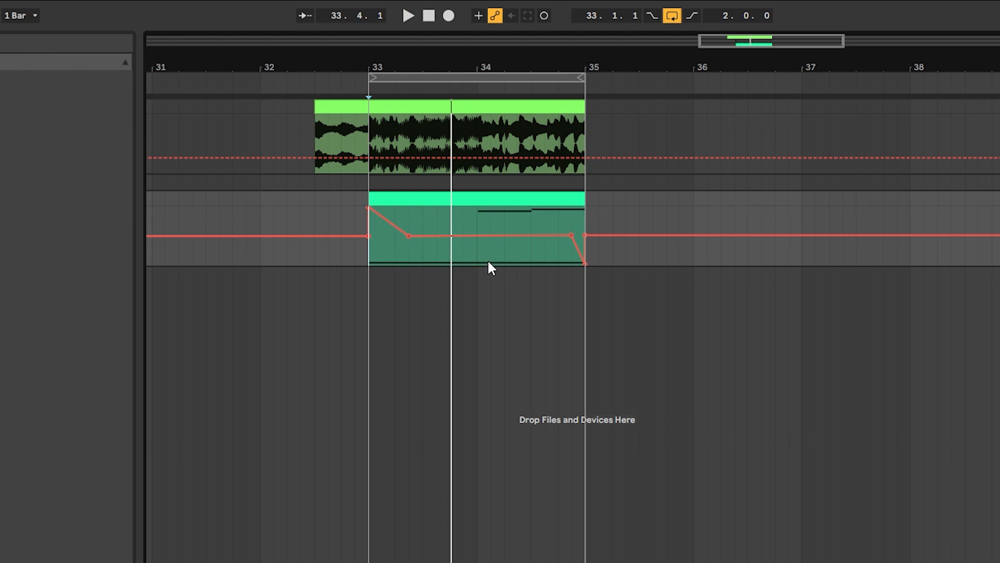
Try a short Pitch Wheel drop to the minimum just before bar 34 and play it back
{"action": "left_click", "coordinate": [475, 238]}
{"action": "left_click", "coordinate": [465, 238]}
{"action": "left_click_drag", "start_coordinate": [473, 237], "coordinate": [474, 265]}
{"action": "left_click", "coordinate": [454, 260]}
{"action": "key", "text": "space"}
{"action": "left_click", "coordinate": [376, 258]}
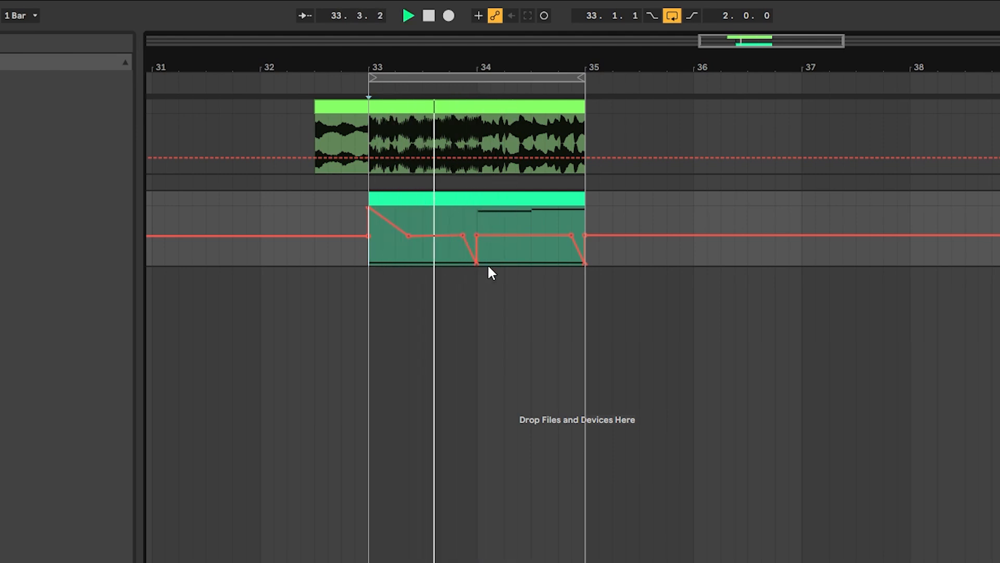
Flip the bar 34 pitch bend into an upward rise, audition it and remove its peak
{"action": "left_click_drag", "start_coordinate": [476, 263], "coordinate": [477, 208]}
{"action": "left_click", "coordinate": [437, 264]}
{"action": "left_click", "coordinate": [375, 258]}
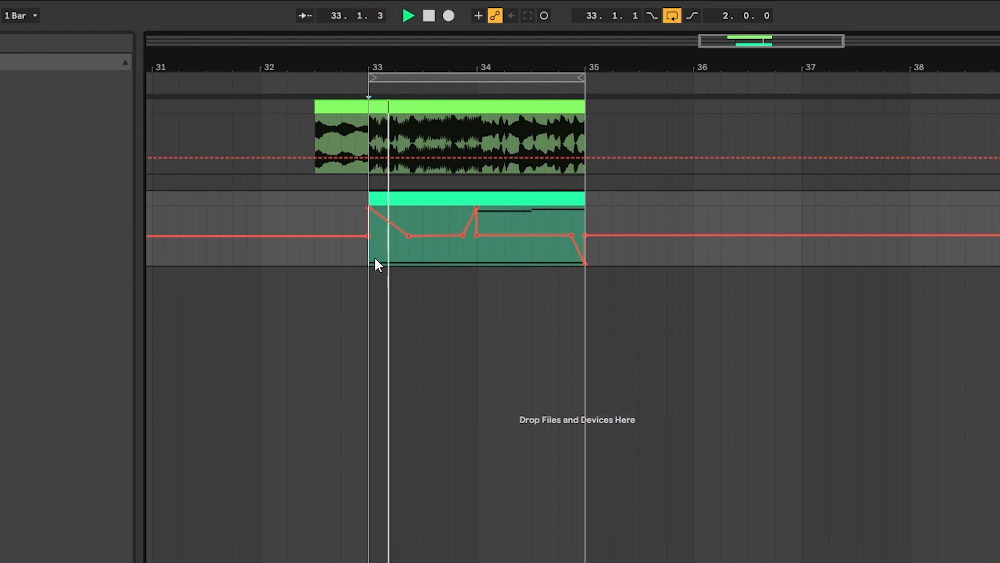
{"action": "left_click", "coordinate": [476, 209]}
{"action": "key", "text": "space"}
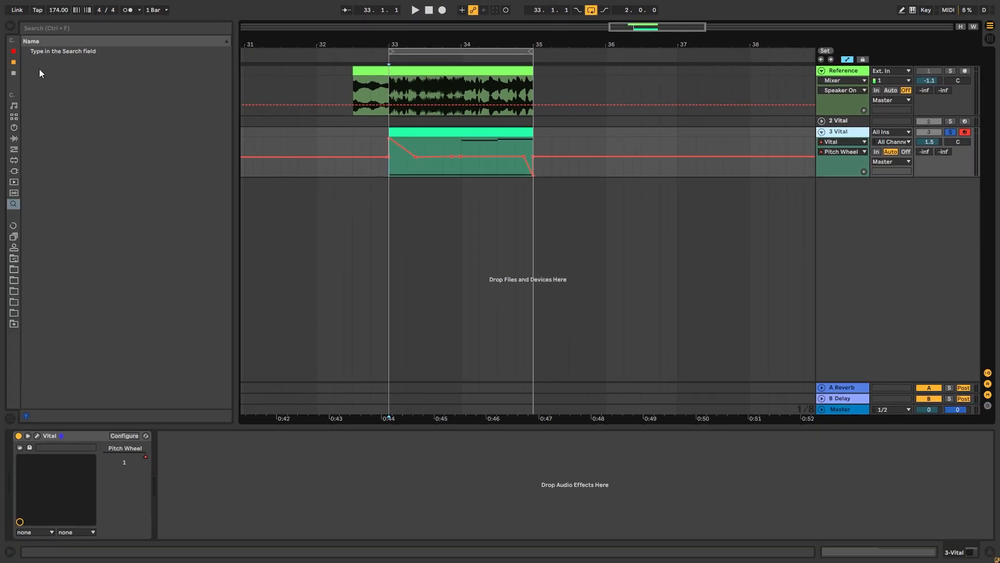
Insert iZotope Trash 2 after Vital on the 3 Vital track and audition the loop with it
{"action": "left_click", "coordinate": [14, 62]}
{"action": "left_click_drag", "start_coordinate": [54, 52], "coordinate": [232, 445]}
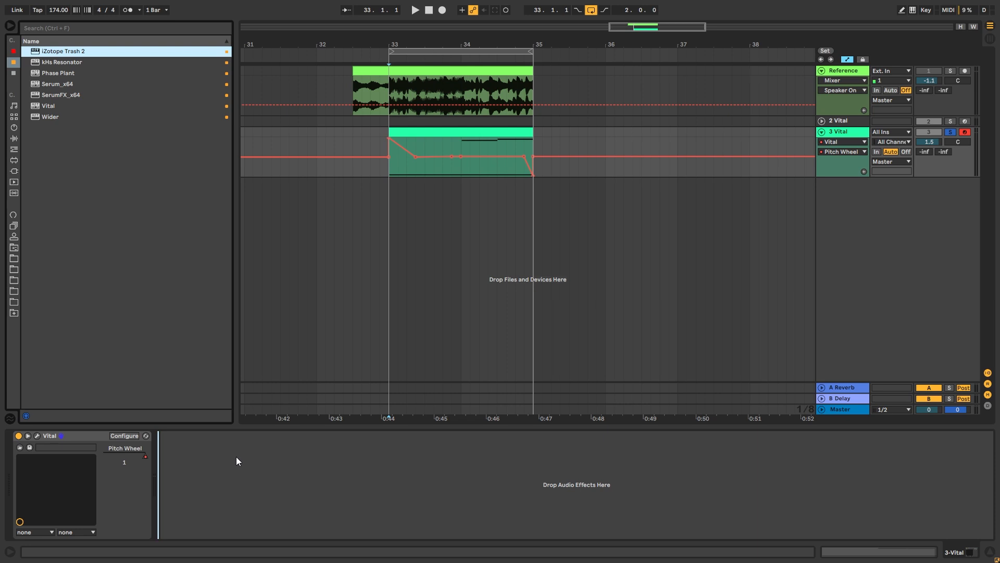
{"action": "left_click", "coordinate": [452, 170]}
{"action": "mouse_move", "coordinate": [460, 168]}
{"action": "left_mouse_down"}
{"action": "mouse_move", "coordinate": [442, 168]}
{"action": "mouse_move", "coordinate": [461, 171]}
{"action": "left_mouse_up"}
{"action": "left_click", "coordinate": [441, 168]}
{"action": "key", "text": "space"}
{"action": "key", "text": "space"}
{"action": "key", "text": "space"}
{"action": "key", "text": "space"}
{"action": "key", "text": "space"}
{"action": "key", "text": "space"}
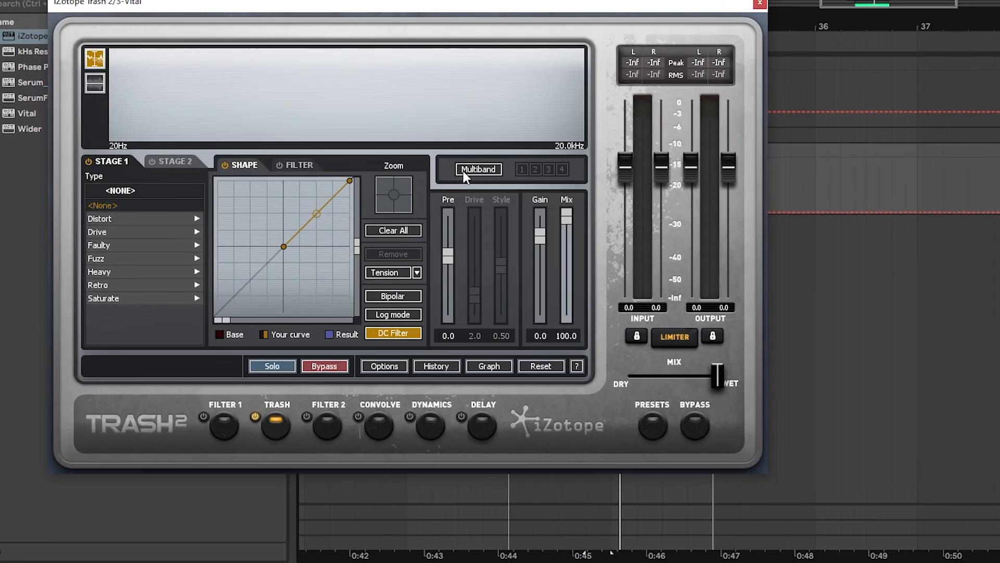
Enable Multiband in Trash 2 and give band 2 the Tape Saturation distortion type with its Drive pulled down
{"action": "left_click", "coordinate": [358, 146]}
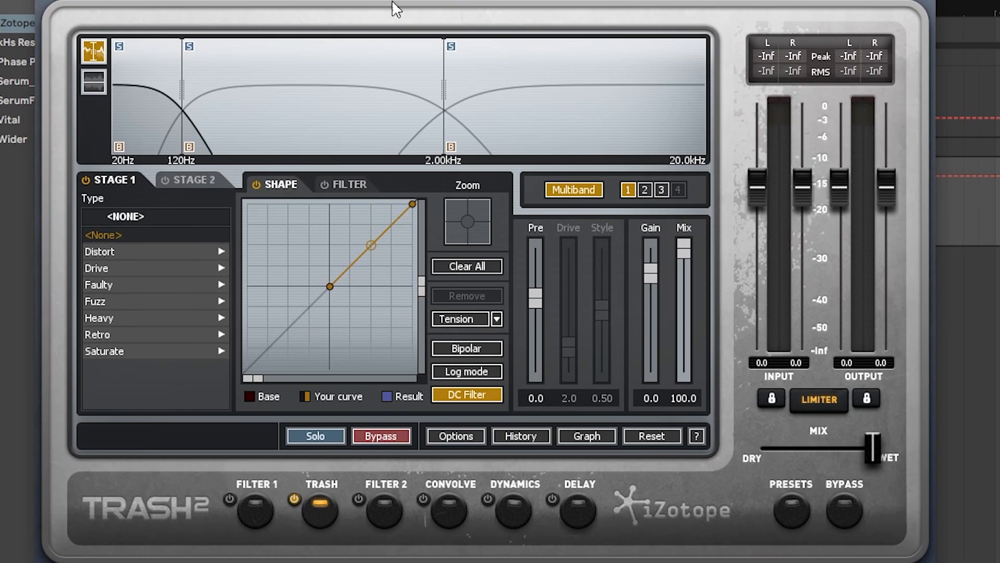
{"action": "left_click", "coordinate": [372, 149]}
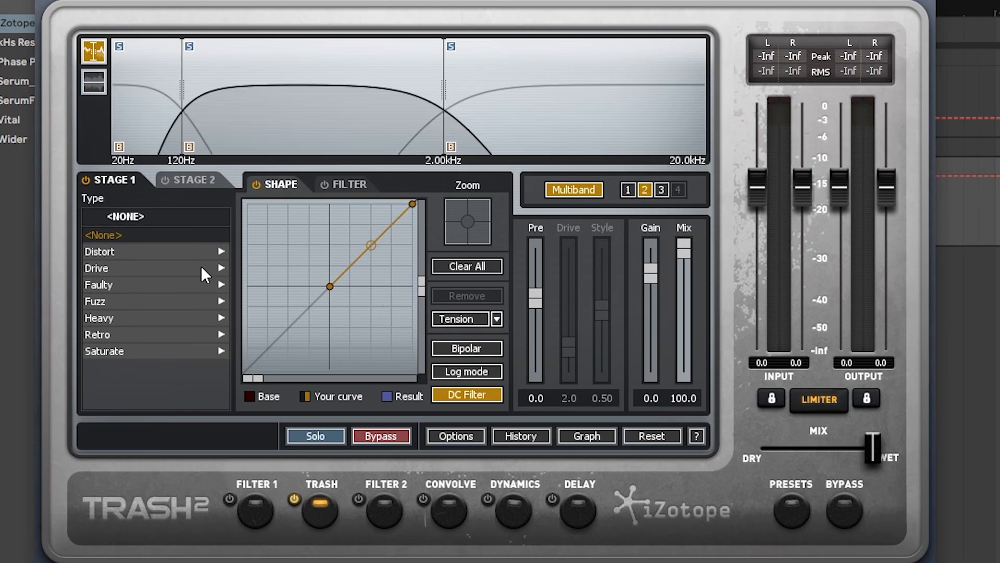
{"action": "left_click", "coordinate": [128, 351]}
{"action": "left_click", "coordinate": [118, 350]}
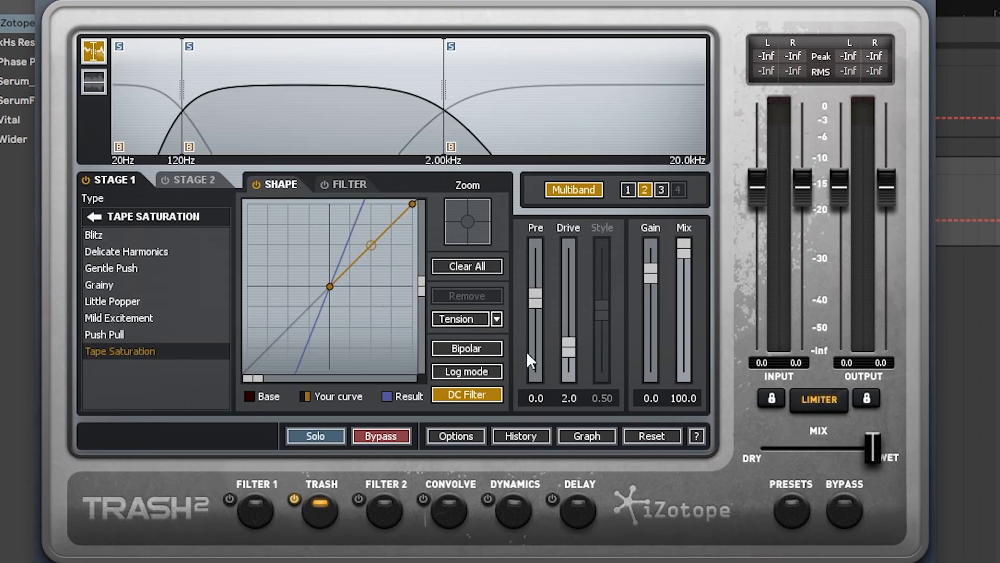
{"action": "left_click_drag", "start_coordinate": [567, 351], "coordinate": [567, 383]}
Move the Trash 2 band crossovers up to 212 Hz and 3.59 kHz
{"action": "left_click_drag", "start_coordinate": [444, 96], "coordinate": [480, 97]}
{"action": "left_click_drag", "start_coordinate": [180, 92], "coordinate": [208, 94]}
{"action": "left_click", "coordinate": [482, 91]}
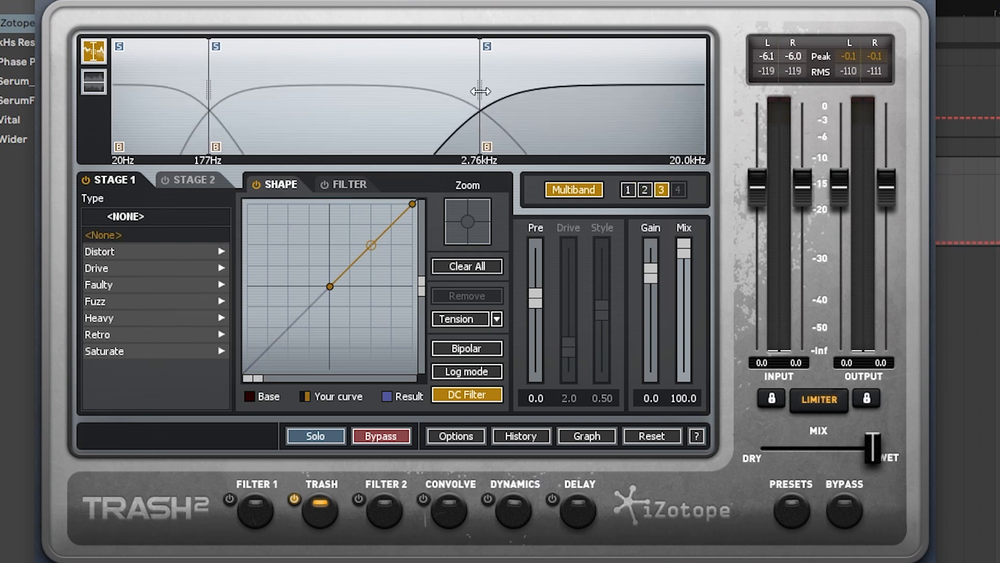
{"action": "left_click_drag", "start_coordinate": [481, 91], "coordinate": [510, 92]}
{"action": "left_click_drag", "start_coordinate": [208, 92], "coordinate": [223, 92]}
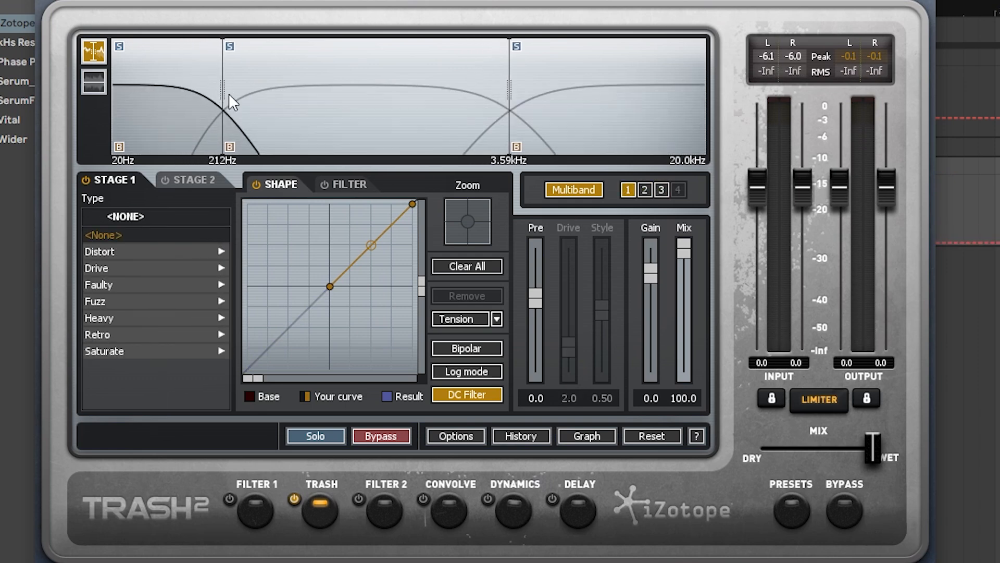
Select Trash 2's band 2 again and bring its Drive down to the minimum while the loop plays
{"action": "left_click", "coordinate": [323, 148]}
{"action": "key", "text": "space"}
{"action": "left_click_drag", "start_coordinate": [570, 370], "coordinate": [556, 386]}
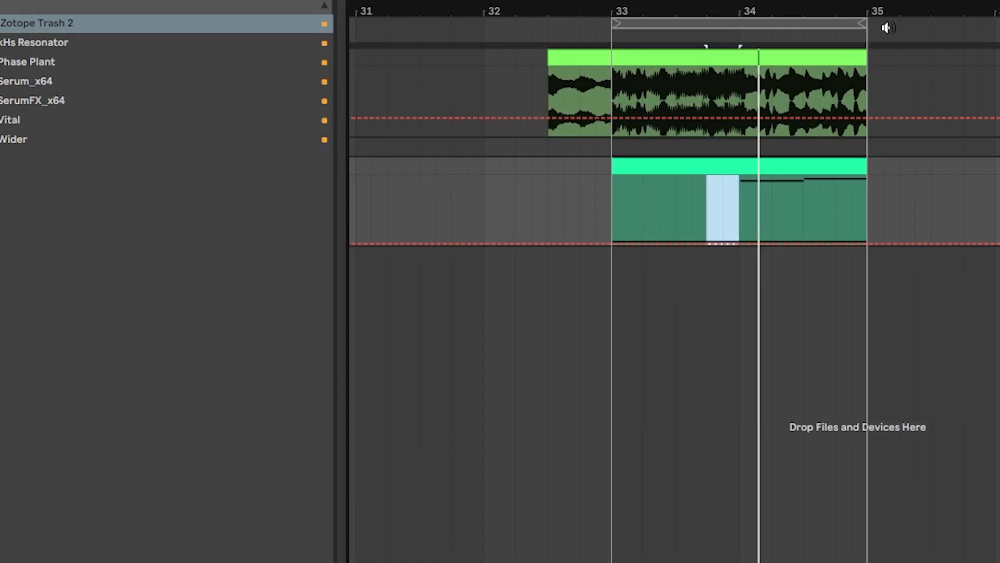
Automate the band 2 Drive to ramp up from about 33.4 to a moderate peak just before bar 34
{"action": "left_click", "coordinate": [494, 219]}
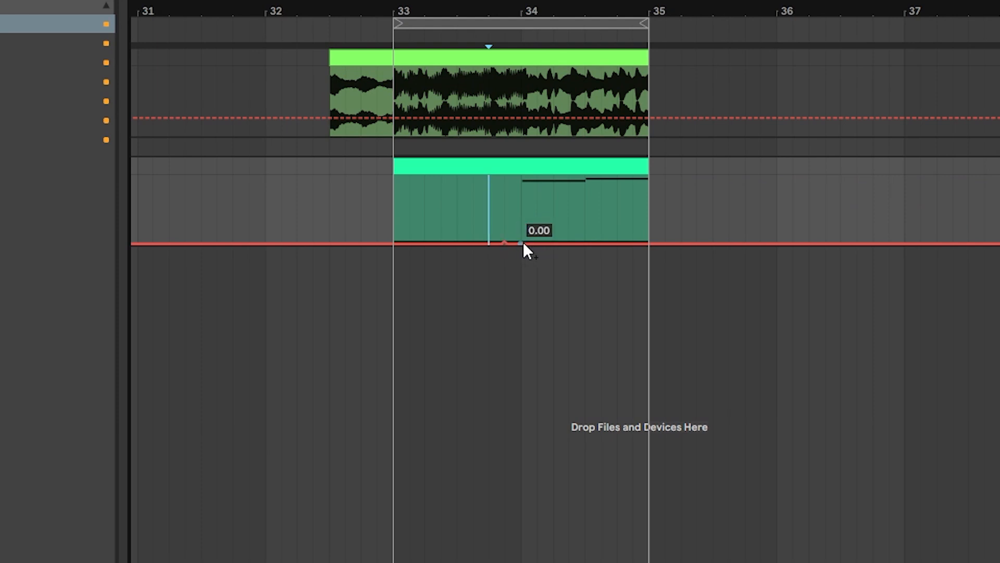
{"action": "left_click_drag", "start_coordinate": [516, 243], "coordinate": [521, 177]}
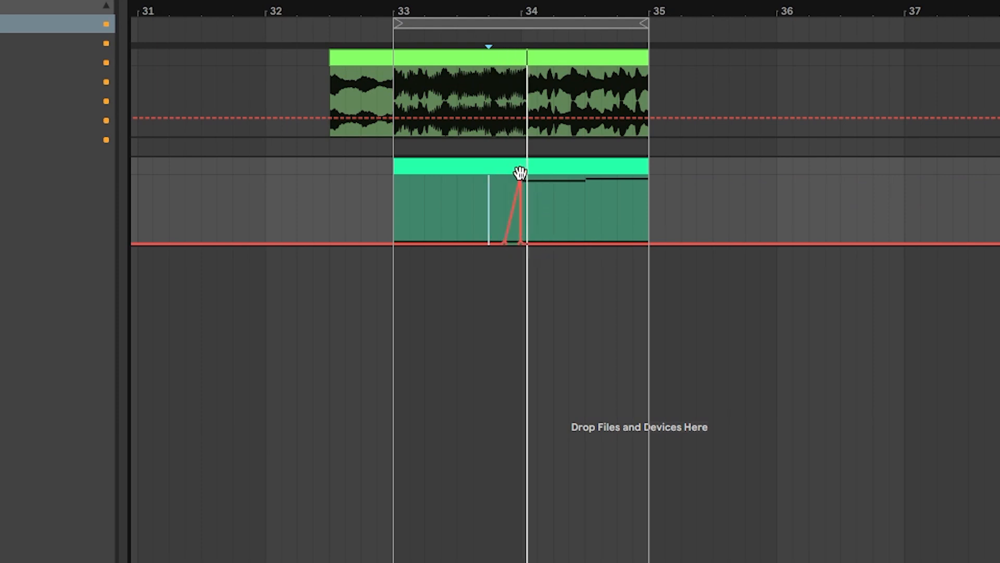
{"action": "left_click_drag", "start_coordinate": [504, 244], "coordinate": [489, 244]}
{"action": "left_click", "coordinate": [395, 205]}
{"action": "left_click_drag", "start_coordinate": [521, 178], "coordinate": [511, 222]}
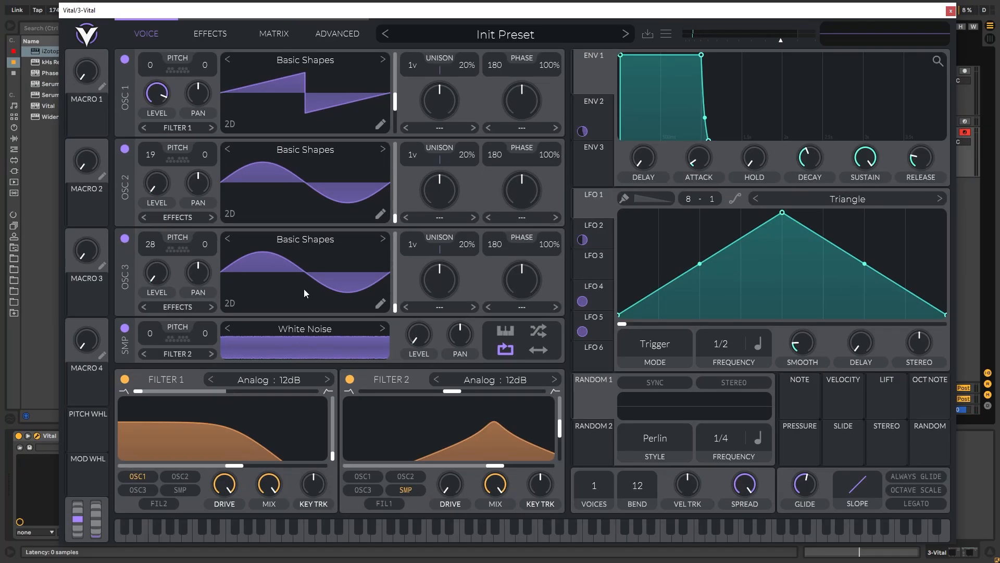
Close the Vital window and insert Auto Pan after Trash 2 with Phase 0°, Amount 100 % and Rate 2.69 Hz
{"action": "left_click", "coordinate": [302, 34]}
{"action": "left_click", "coordinate": [951, 11]}
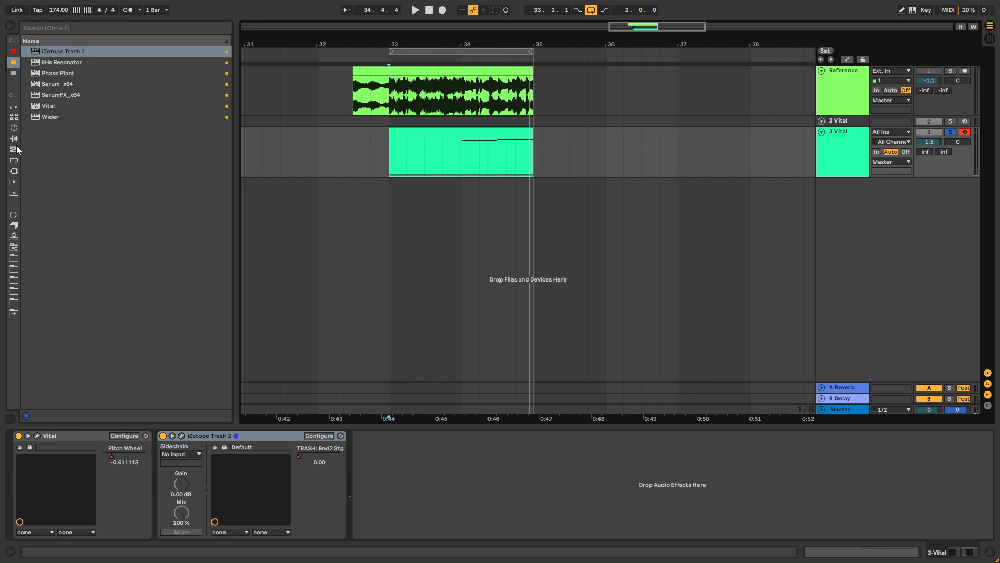
{"action": "left_click", "coordinate": [15, 139]}
{"action": "scroll", "coordinate": [57, 317], "scroll_direction": "down", "scroll_amount": 1}
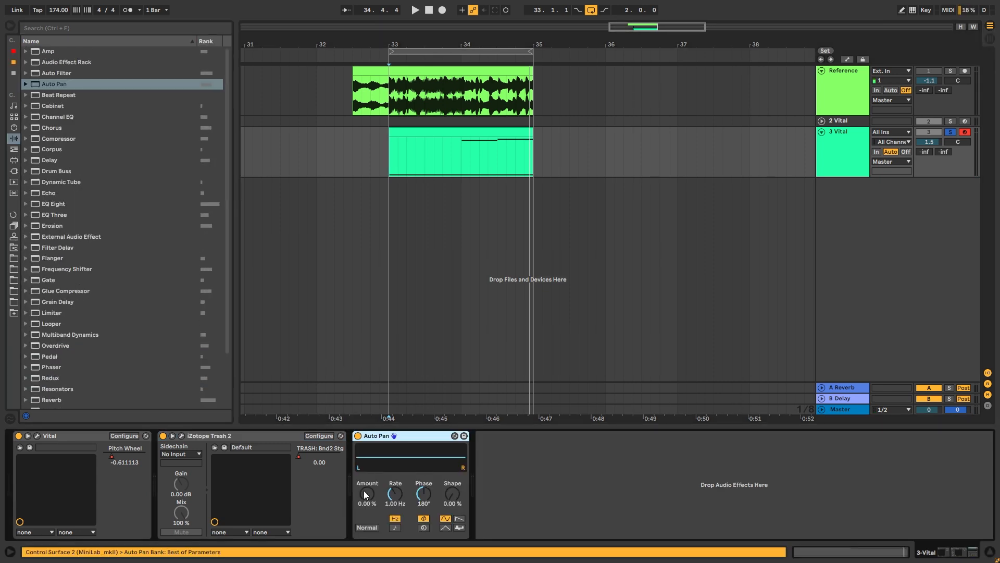
{"action": "left_click_drag", "start_coordinate": [420, 493], "coordinate": [336, 422]}
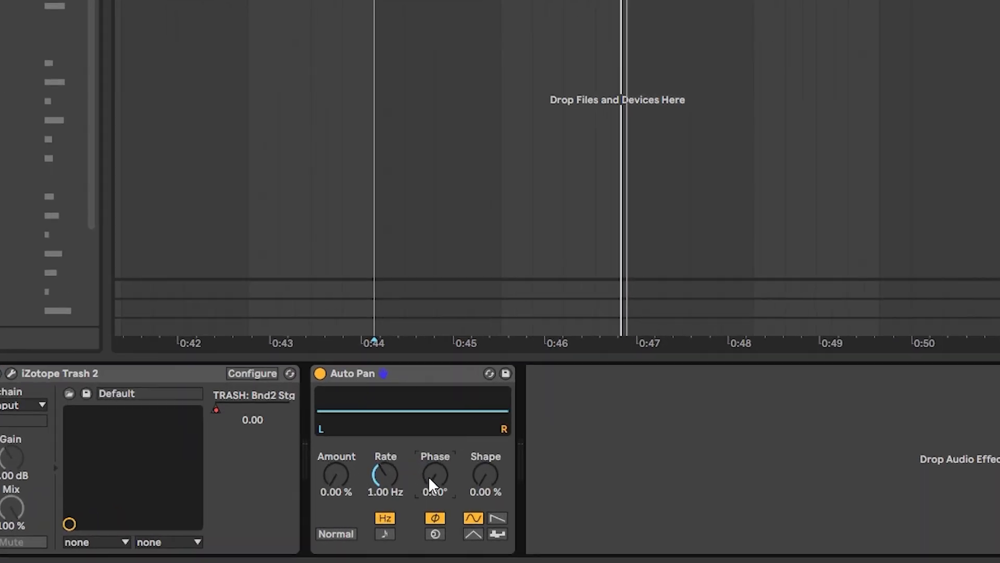
{"action": "key", "text": "space"}
{"action": "mouse_move", "coordinate": [386, 474]}
{"action": "left_mouse_down"}
{"action": "mouse_move", "coordinate": [385, 440]}
{"action": "mouse_move", "coordinate": [387, 467]}
{"action": "left_mouse_up"}
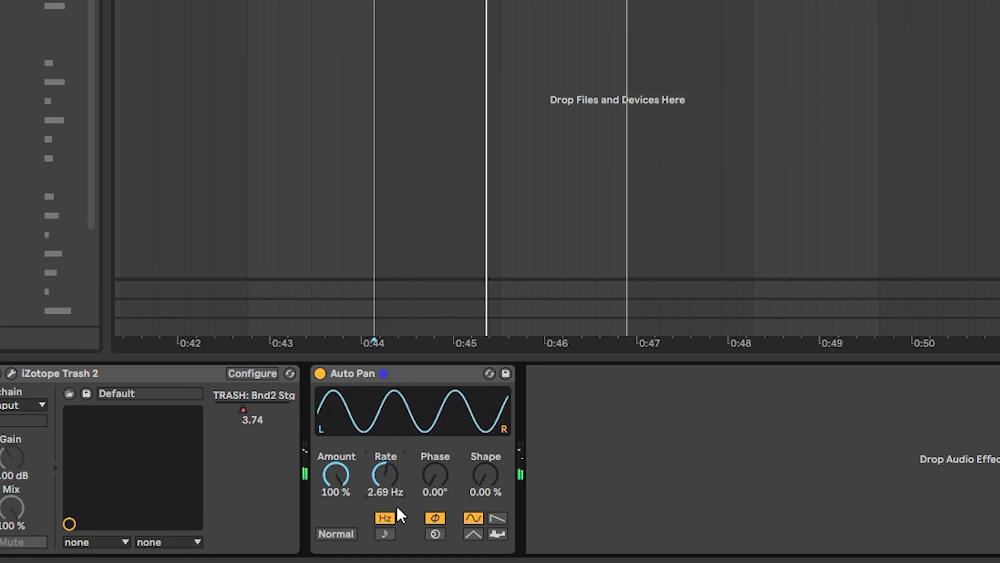
Automate the Auto Pan Rate to fall gradually from bar 33 to bar 34, raise its starting point and audition it
{"action": "right_click", "coordinate": [385, 474]}
{"action": "left_click", "coordinate": [426, 482]}
{"action": "mouse_move", "coordinate": [484, 259]}
{"action": "left_mouse_down"}
{"action": "mouse_move", "coordinate": [484, 243]}
{"action": "mouse_move", "coordinate": [500, 264]}
{"action": "left_mouse_up"}
{"action": "left_click", "coordinate": [374, 243]}
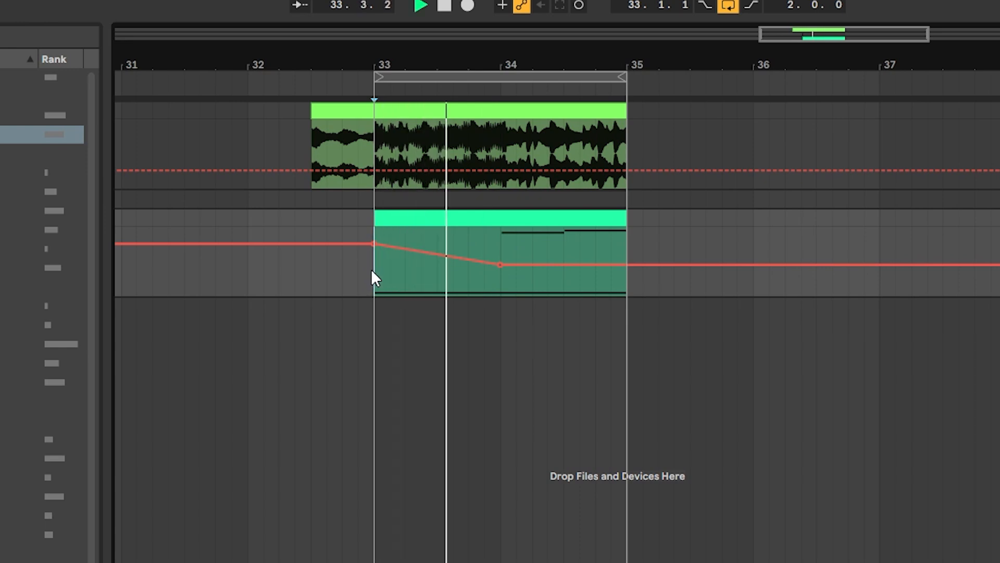
{"action": "left_click_drag", "start_coordinate": [374, 244], "coordinate": [374, 239]}
{"action": "mouse_move", "coordinate": [508, 271]}
{"action": "left_mouse_down"}
{"action": "mouse_move", "coordinate": [461, 271]}
{"action": "mouse_move", "coordinate": [521, 273]}
{"action": "mouse_move", "coordinate": [437, 267]}
{"action": "mouse_move", "coordinate": [513, 266]}
{"action": "mouse_move", "coordinate": [500, 266]}
{"action": "left_mouse_up"}
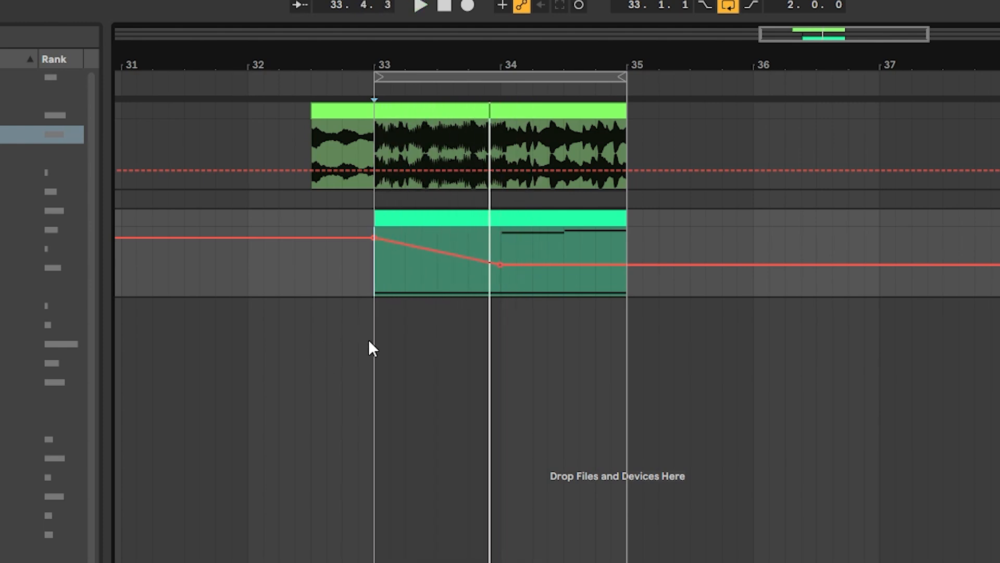
{"action": "key", "text": "space"}
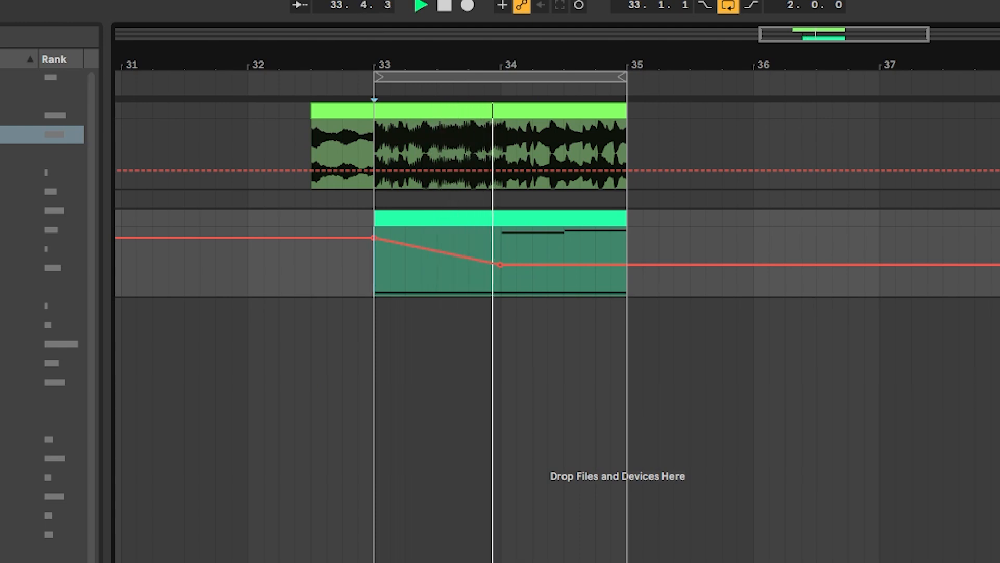
{"action": "key", "text": "space"}
Raise the Auto Pan Rate automation in two flat steps, from bar 34 to 34.3 and slightly higher from 34.3 to bar 35
{"action": "left_click", "coordinate": [500, 284]}
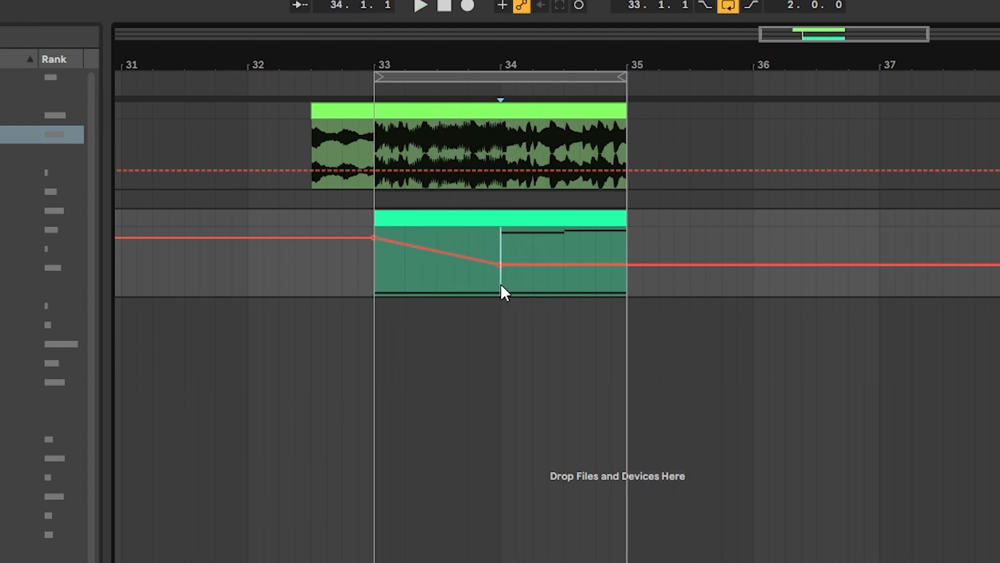
{"action": "left_click_drag", "start_coordinate": [504, 278], "coordinate": [629, 286]}
{"action": "left_click_drag", "start_coordinate": [504, 286], "coordinate": [616, 262]}
{"action": "left_click", "coordinate": [552, 269]}
{"action": "key", "text": "space"}
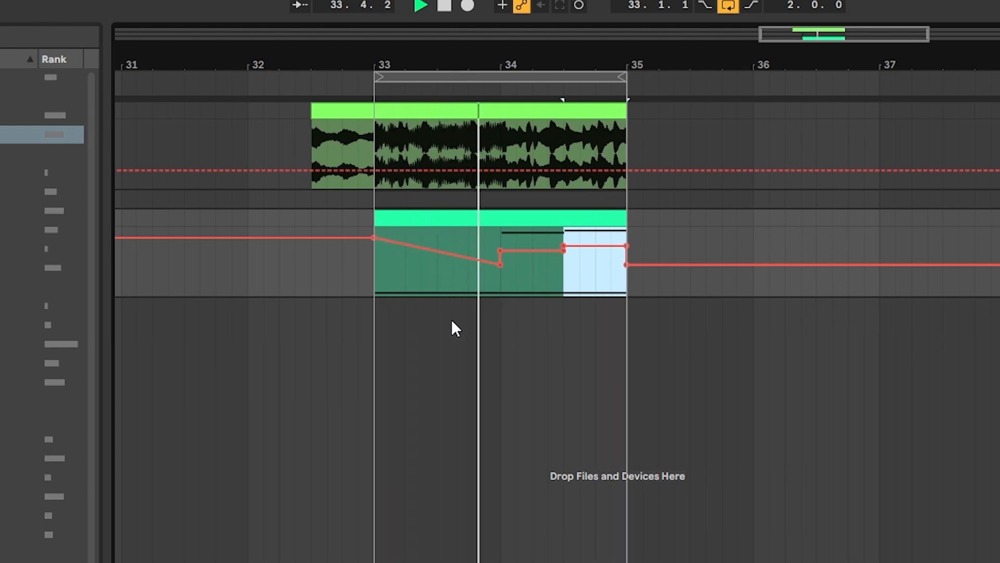
Drop the Auto Pan Amount automation to the minimum between bars 33 and 34
{"action": "left_click", "coordinate": [374, 287]}
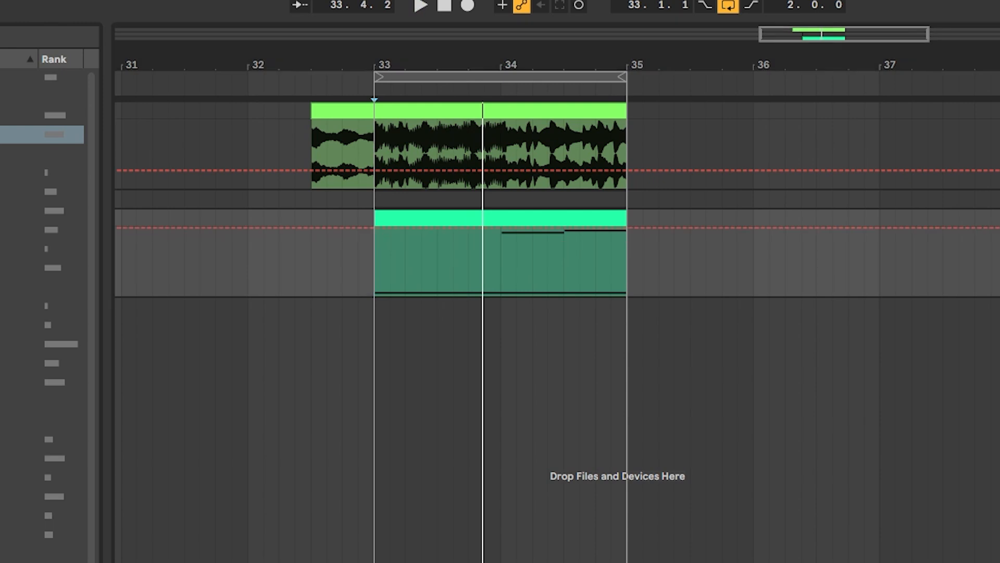
{"action": "left_click_drag", "start_coordinate": [374, 248], "coordinate": [492, 242]}
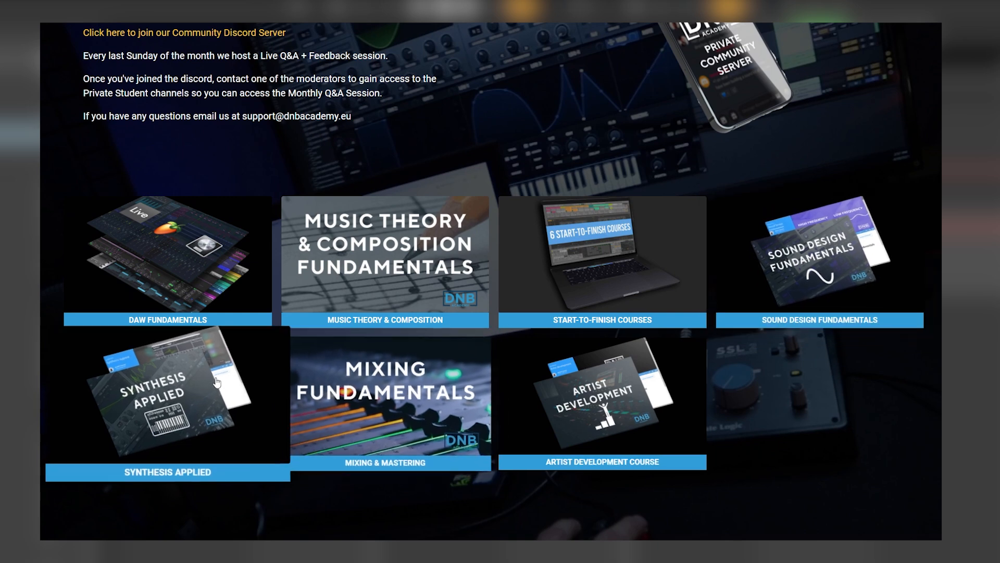
Open the Synthesis Applied course on the DNB Academy website and look through its lessons
{"action": "left_click", "coordinate": [199, 378]}
{"action": "scroll", "coordinate": [199, 379], "scroll_direction": "down", "scroll_amount": 1}
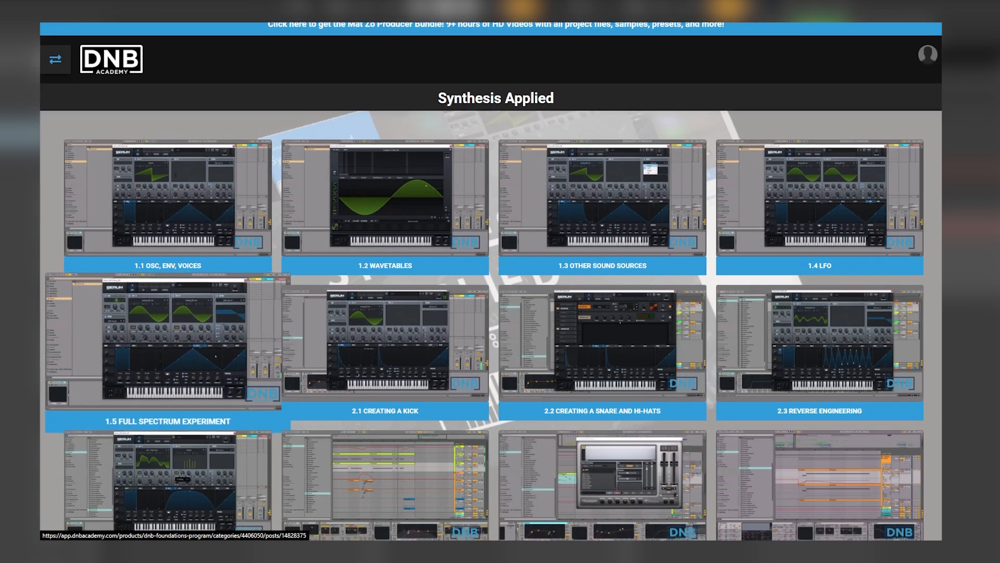
{"action": "scroll", "coordinate": [200, 379], "scroll_direction": "up", "scroll_amount": 1}
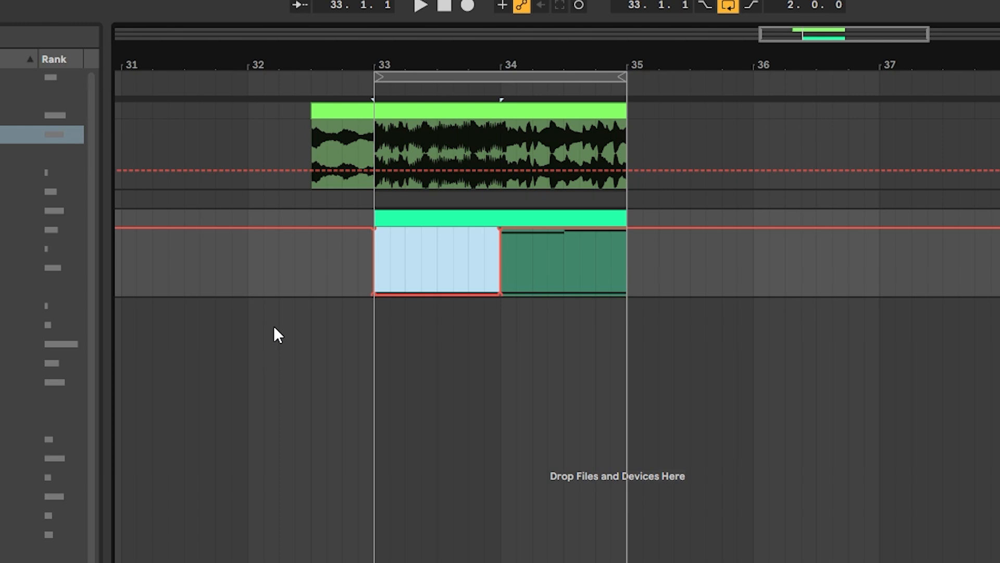
Select the clip on the 3 Vital track and audition the loop with the Auto Pan Amount automation
{"action": "left_click", "coordinate": [406, 212]}
{"action": "key", "text": "space"}
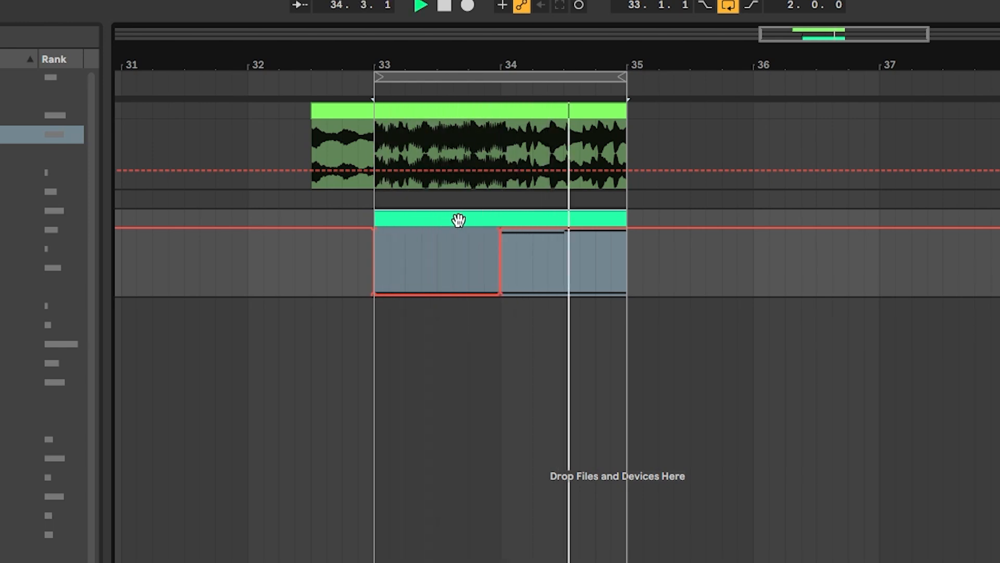
{"action": "key", "text": "space"}
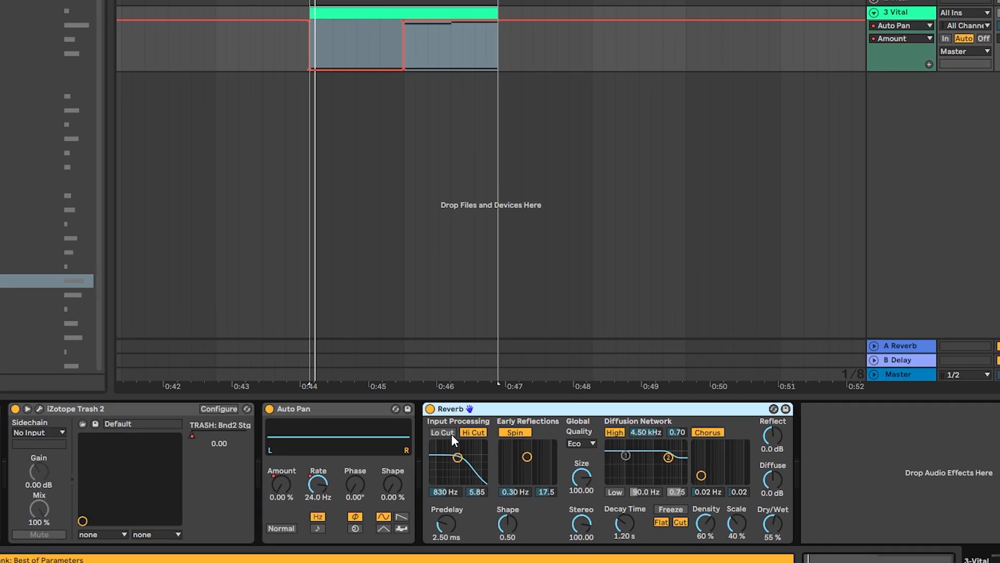
Set up the Reverb after Auto Pan with Lo Cut on at 356 Hz, Hi Cut off and Decay Time 2.41 s
{"action": "left_click", "coordinate": [496, 455]}
{"action": "left_click", "coordinate": [510, 454]}
{"action": "left_click_drag", "start_coordinate": [501, 472], "coordinate": [509, 483]}
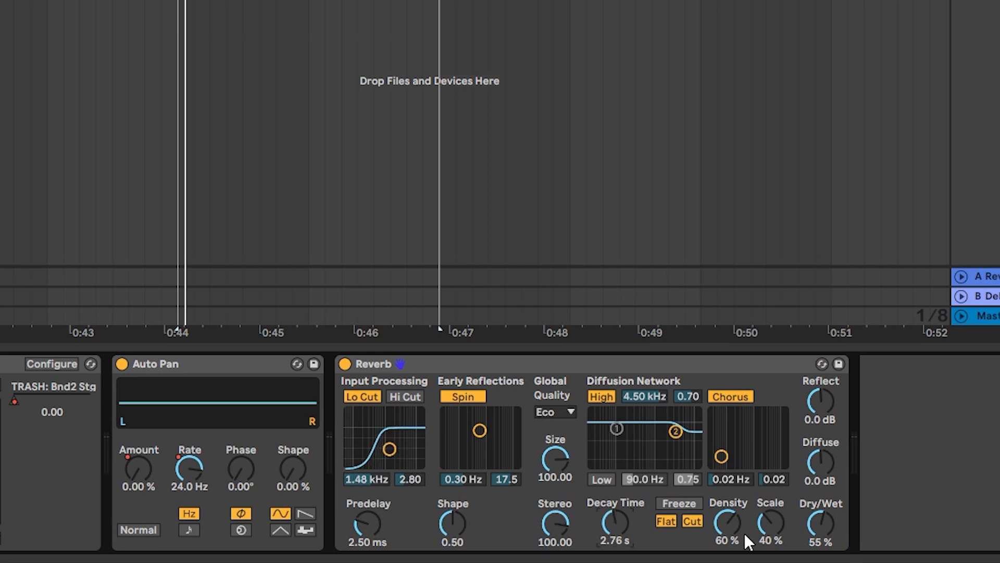
{"action": "left_click_drag", "start_coordinate": [616, 522], "coordinate": [616, 532]}
{"action": "left_click_drag", "start_coordinate": [389, 449], "coordinate": [373, 449]}
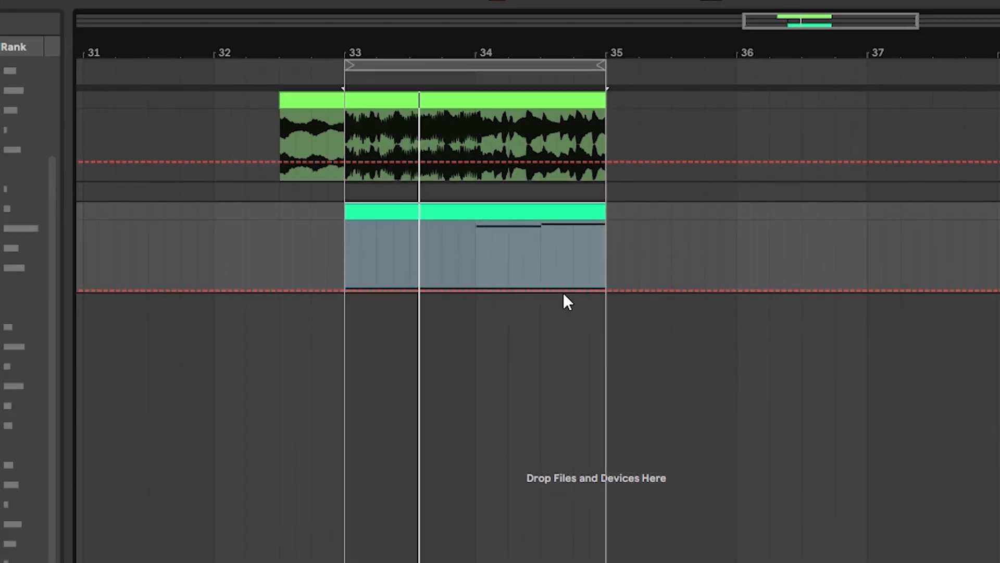
Automate the Reverb Dry/Wet to rise from 34.4 to a full peak at bar 35 and drop to 0 % just after
{"action": "left_click", "coordinate": [574, 290]}
{"action": "mouse_move", "coordinate": [604, 290]}
{"action": "left_mouse_down"}
{"action": "mouse_move", "coordinate": [611, 229]}
{"action": "mouse_move", "coordinate": [623, 290]}
{"action": "left_mouse_up"}
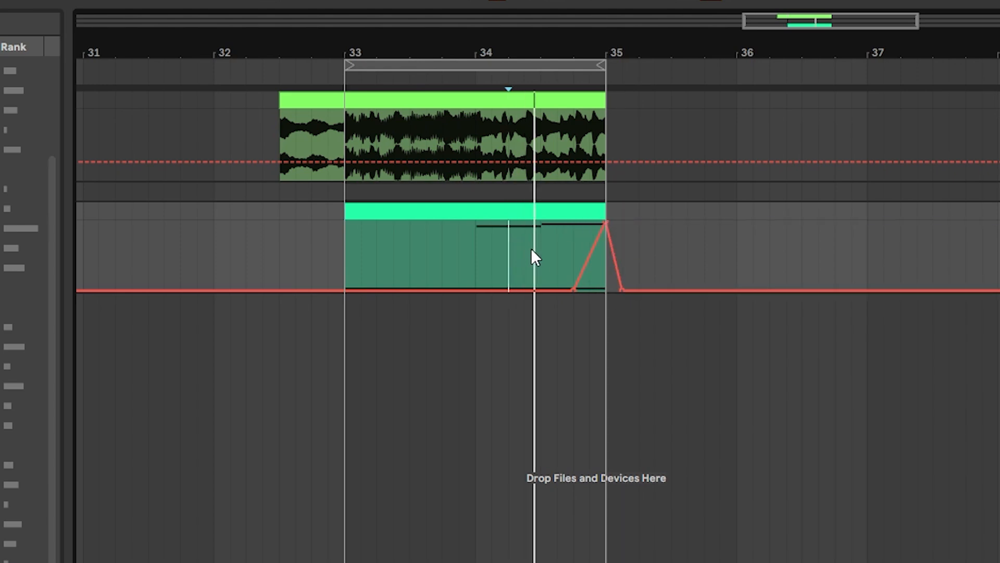
{"action": "left_click", "coordinate": [351, 257]}
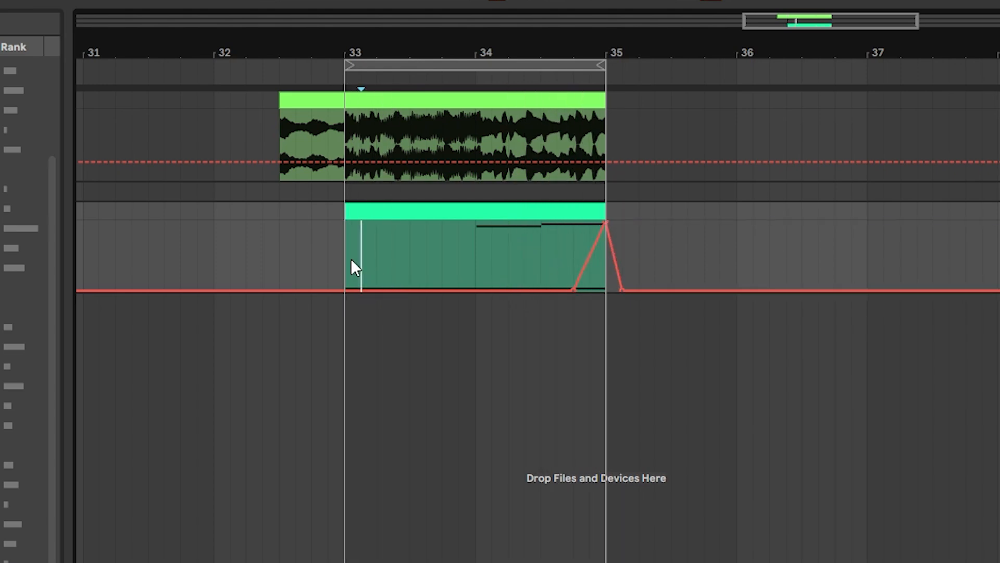
Add a smaller Reverb Dry/Wet rise from 33.4 to a peak at bar 34 that fades out until 34.4
{"action": "left_click_drag", "start_coordinate": [466, 290], "coordinate": [458, 249]}
{"action": "key", "text": "space"}
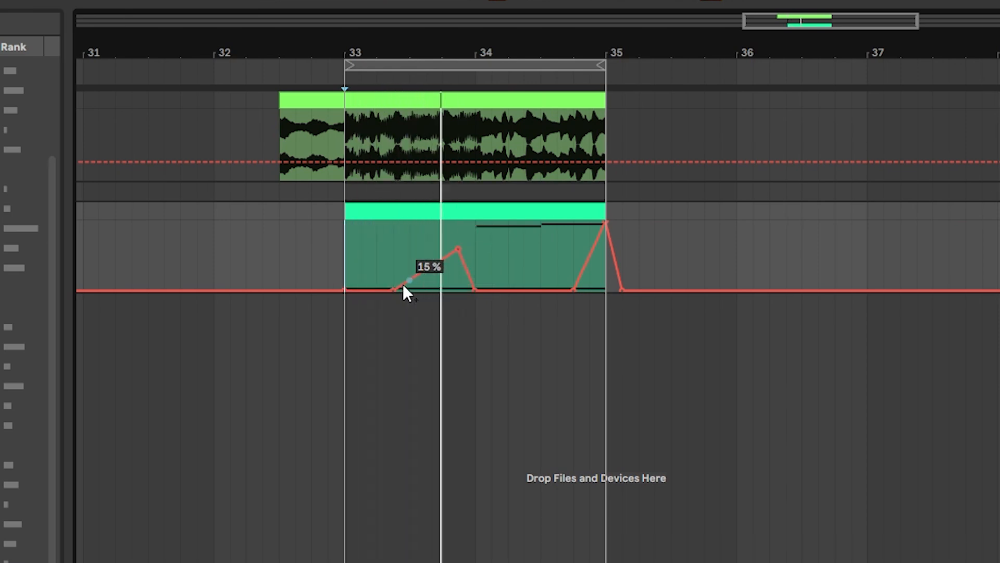
{"action": "mouse_move", "coordinate": [460, 251]}
{"action": "left_mouse_down"}
{"action": "mouse_move", "coordinate": [472, 246]}
{"action": "mouse_move", "coordinate": [442, 276]}
{"action": "mouse_move", "coordinate": [474, 242]}
{"action": "left_mouse_up"}
{"action": "left_click_drag", "start_coordinate": [474, 288], "coordinate": [508, 290]}
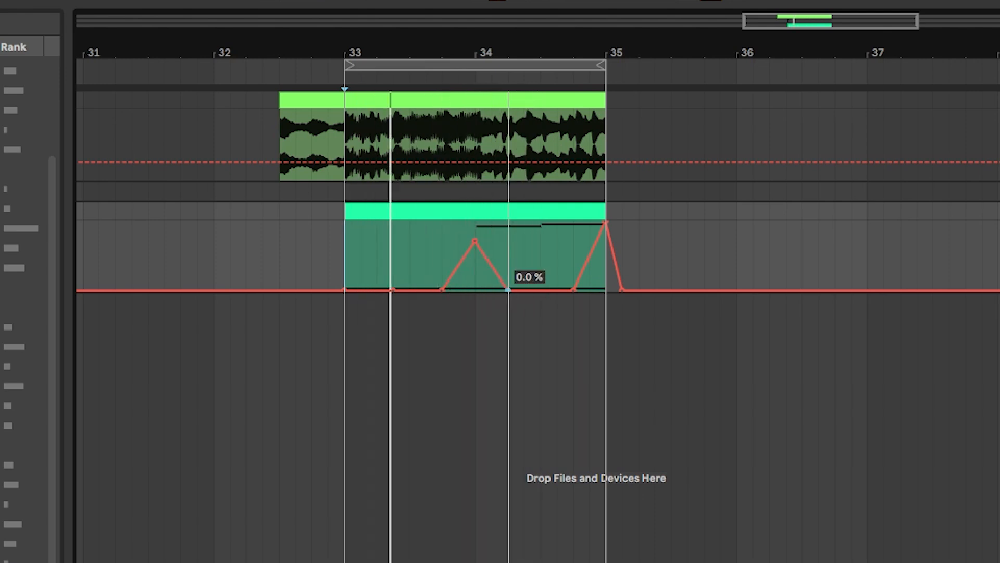
{"action": "left_click", "coordinate": [509, 288]}
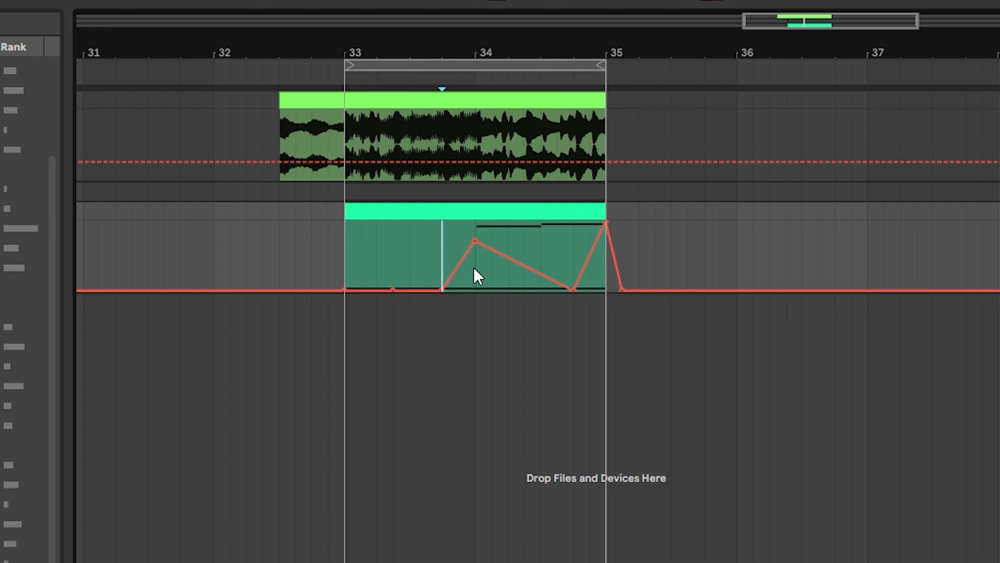
Audition the Reverb automation and raise the low Dry/Wet point at 34.4 slightly
{"action": "key", "text": "space"}
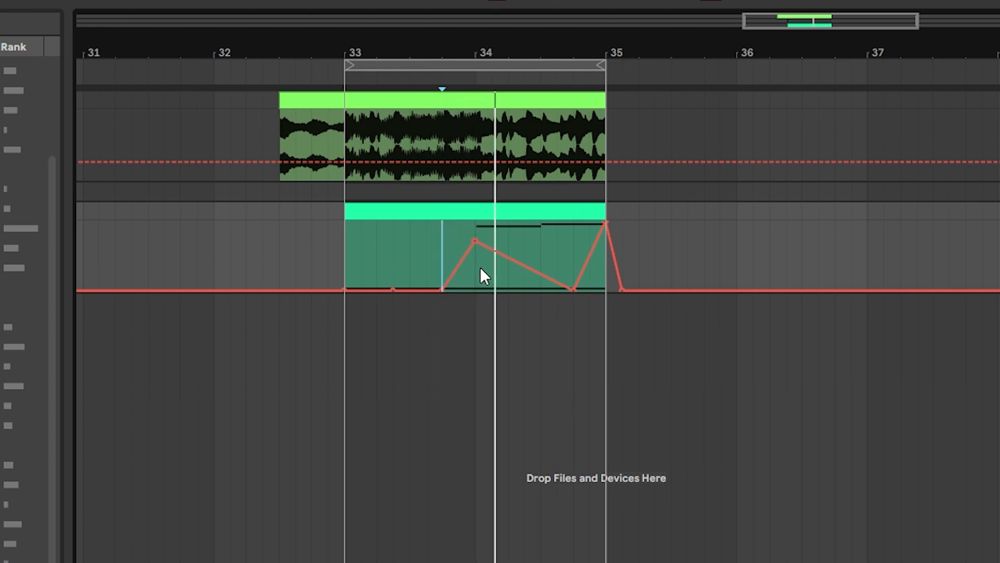
{"action": "key", "text": "space"}
{"action": "left_click", "coordinate": [342, 255]}
{"action": "key", "text": "space"}
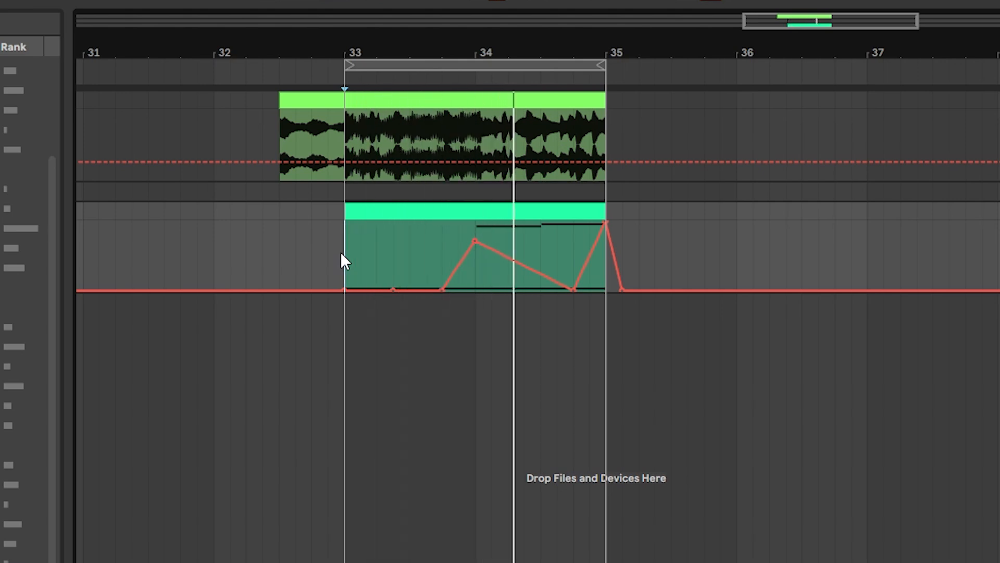
{"action": "mouse_move", "coordinate": [571, 288]}
{"action": "left_click_drag", "start_coordinate": [571, 287], "coordinate": [571, 274]}
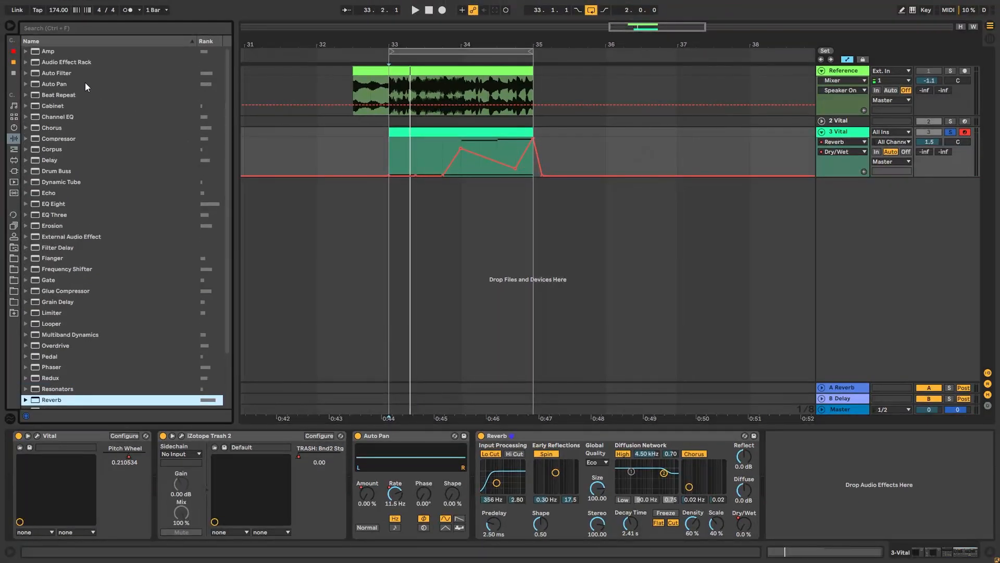
Insert EQ Eight after the Reverb and set its mode to M/S
{"action": "left_click_drag", "start_coordinate": [54, 204], "coordinate": [894, 494]}
{"action": "left_click", "coordinate": [972, 464]}
{"action": "left_click", "coordinate": [968, 489]}
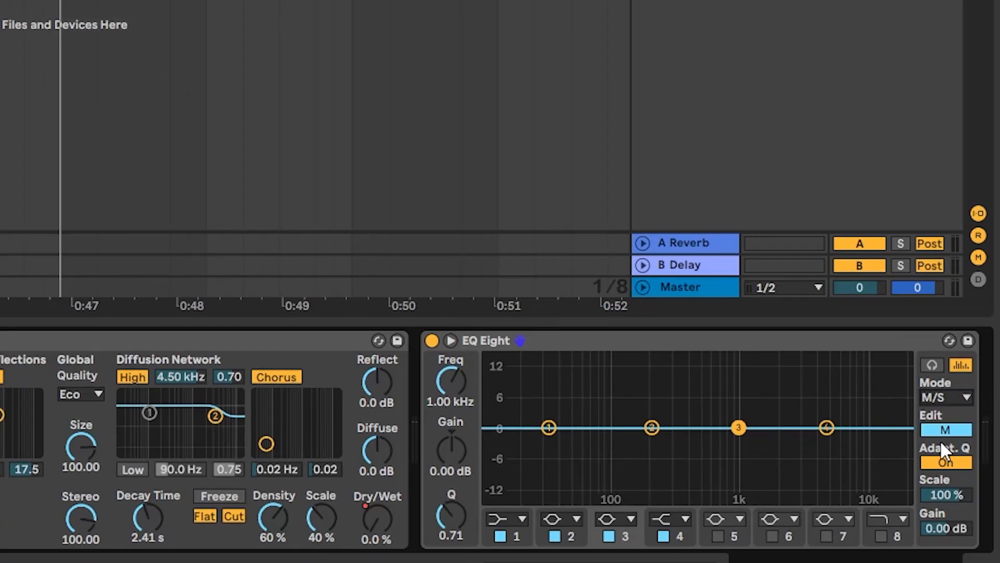
Edit the side channel of EQ Eight and enable band 1 as a steep low cut slightly below 177 Hz
{"action": "left_click", "coordinate": [944, 431]}
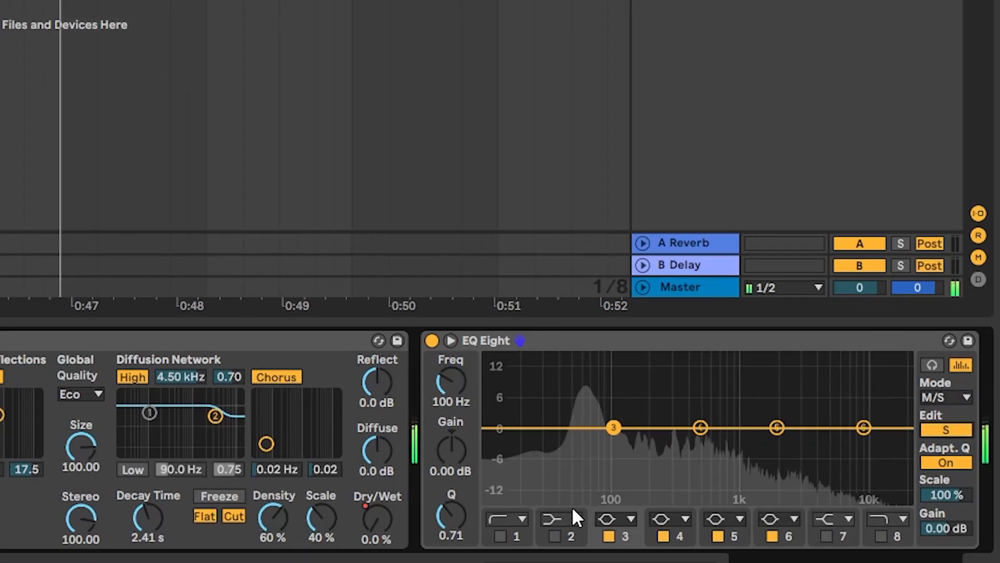
{"action": "left_click", "coordinate": [500, 535]}
{"action": "left_click", "coordinate": [497, 524]}
{"action": "left_click", "coordinate": [503, 379]}
{"action": "left_click_drag", "start_coordinate": [447, 379], "coordinate": [447, 359]}
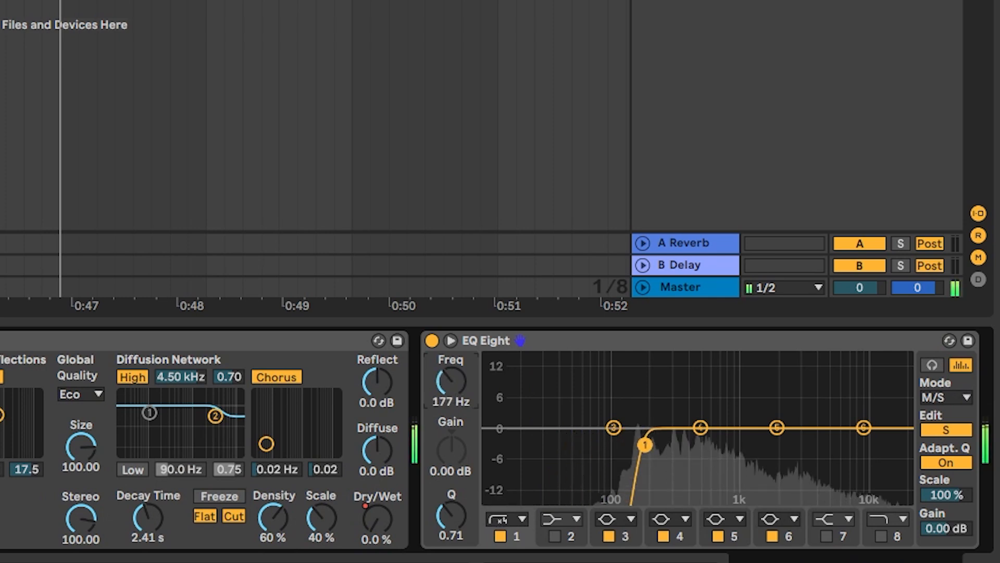
{"action": "left_click_drag", "start_coordinate": [646, 444], "coordinate": [633, 445]}
{"action": "key", "text": "space"}
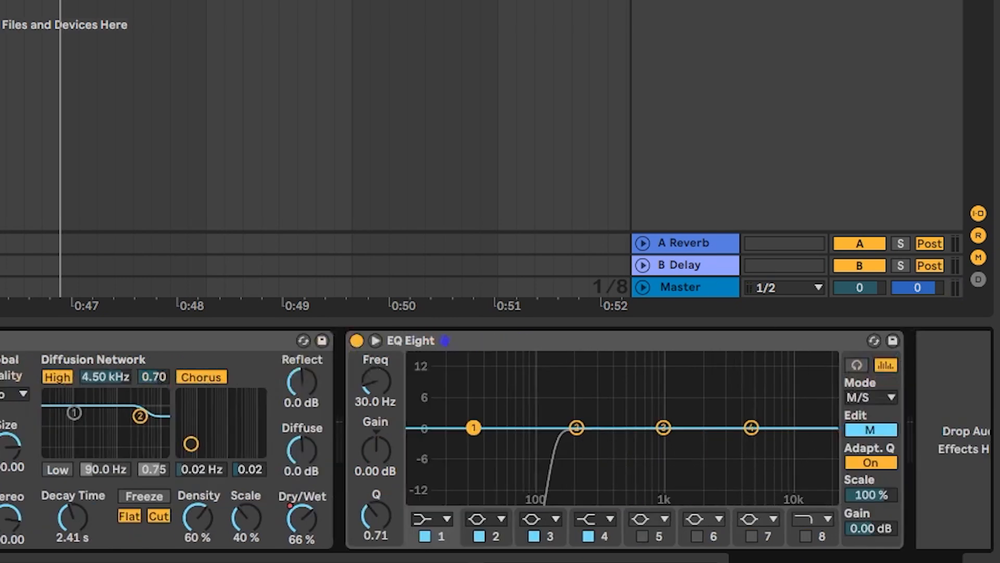
{"action": "scroll", "coordinate": [600, 438], "scroll_direction": "right", "scroll_amount": 2}
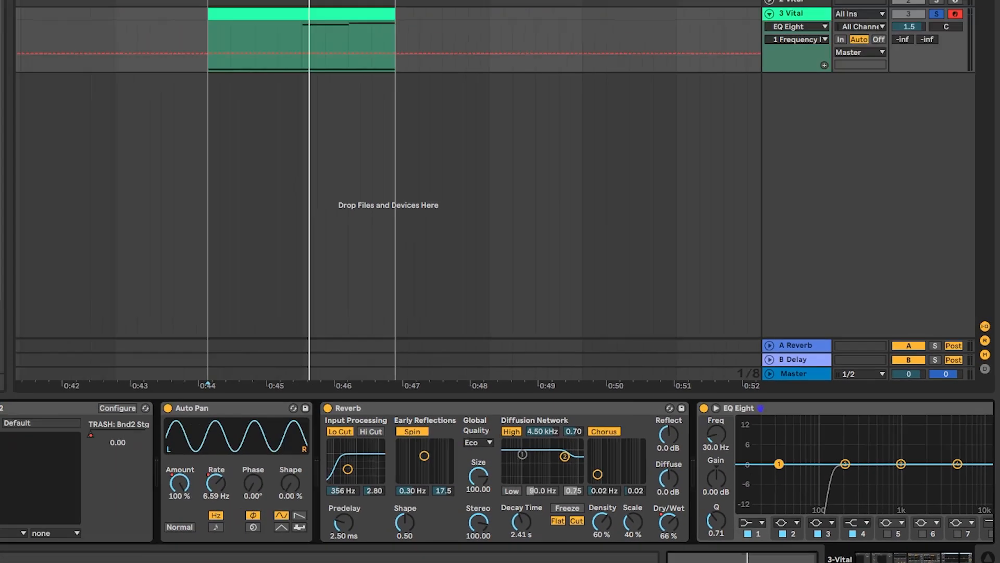
In Vital, set oscillator 1's phase distortion to FM Osc 2 and raise its amount
{"action": "left_click", "coordinate": [37, 436]}
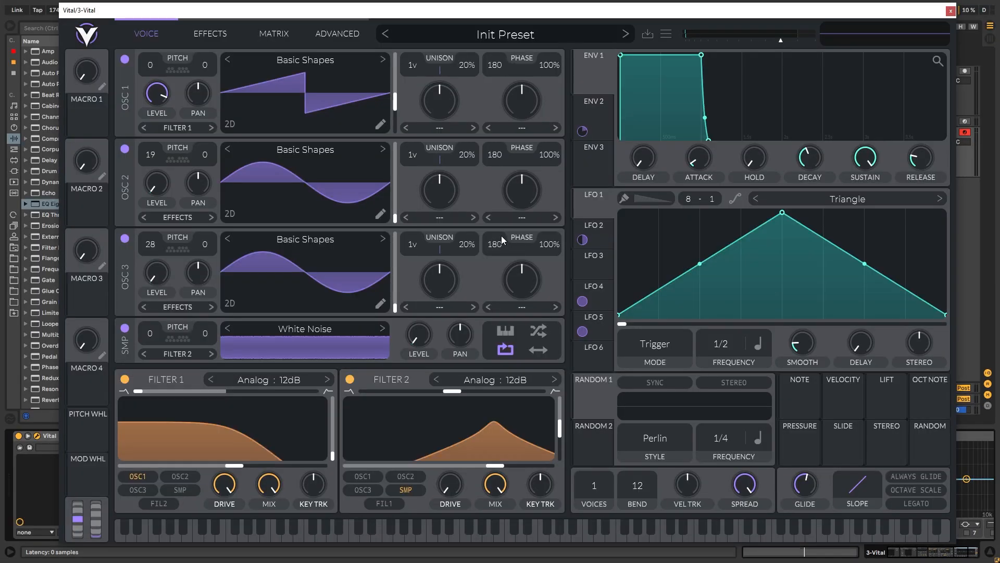
{"action": "left_click", "coordinate": [523, 128]}
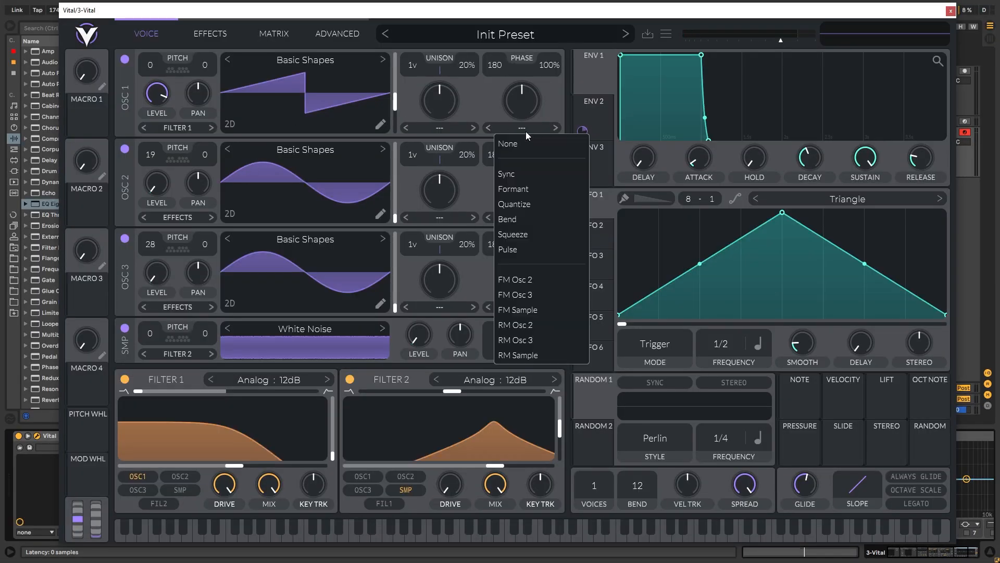
{"action": "left_click", "coordinate": [536, 270]}
{"action": "left_click_drag", "start_coordinate": [523, 110], "coordinate": [513, 145]}
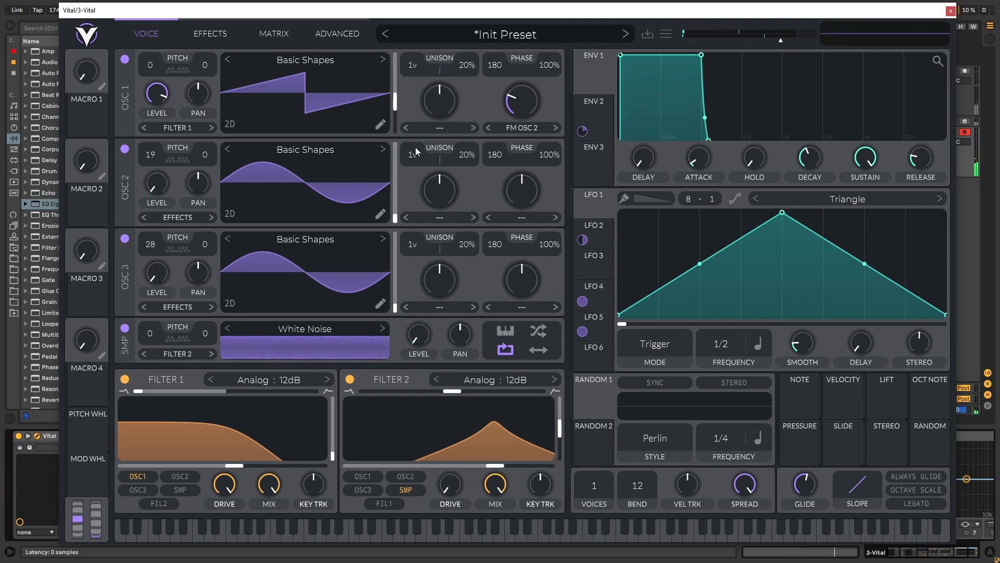
Transpose oscillator 2 to 36 semitones with a lower FM amount on oscillator 1, and switch off oscillator 3
{"action": "left_click_drag", "start_coordinate": [154, 161], "coordinate": [149, 203]}
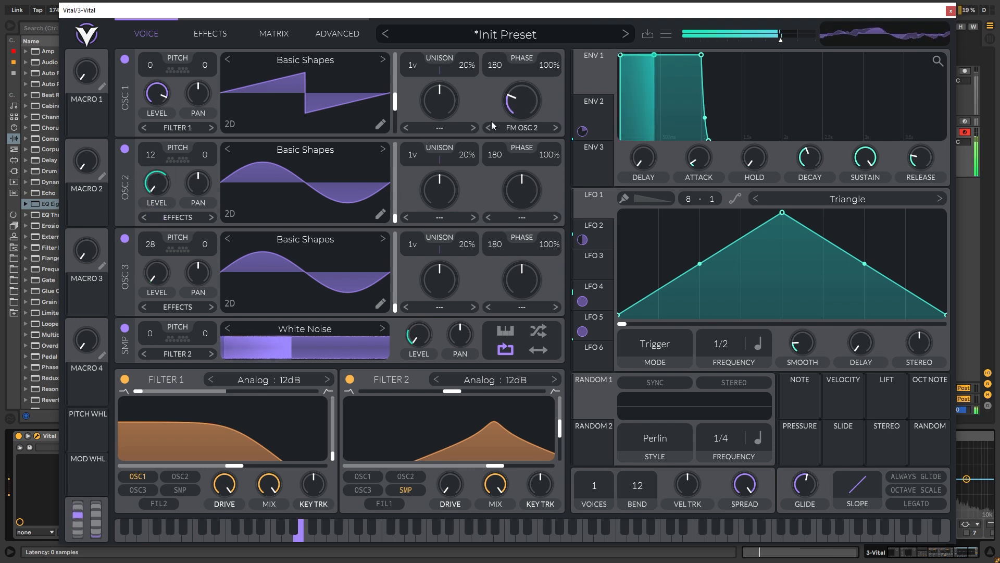
{"action": "mouse_move", "coordinate": [512, 109]}
{"action": "left_mouse_down"}
{"action": "mouse_move", "coordinate": [510, 129]}
{"action": "mouse_move", "coordinate": [528, 92]}
{"action": "mouse_move", "coordinate": [532, 111]}
{"action": "left_mouse_up"}
{"action": "left_click", "coordinate": [124, 238]}
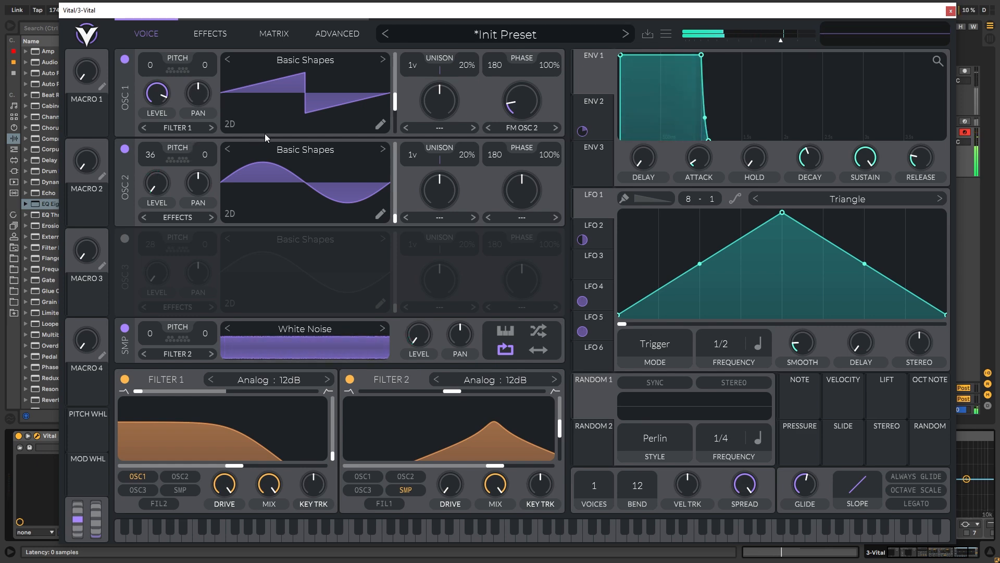
{"action": "left_click", "coordinate": [951, 10]}
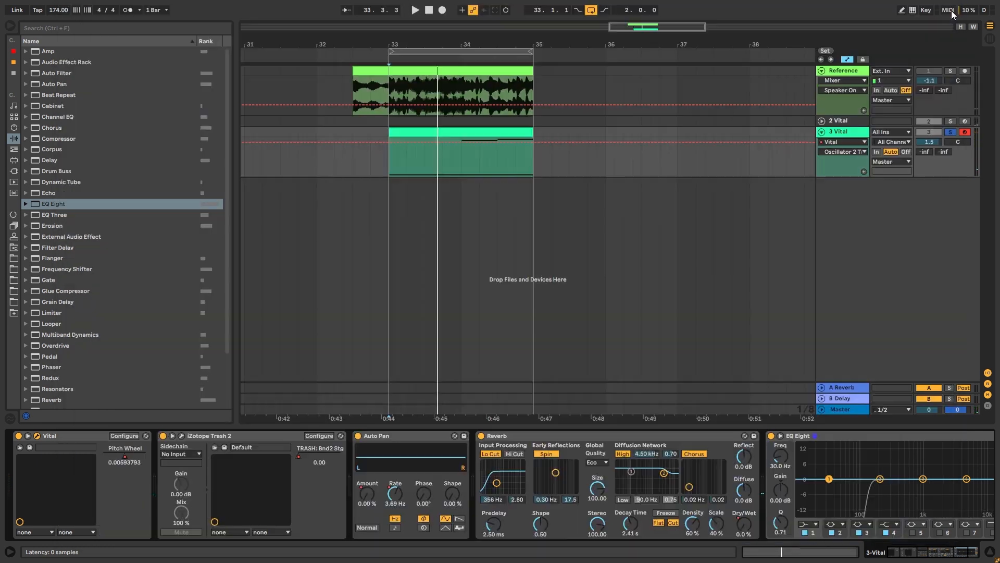
Add an audio track with 3-Vital Post Mixer as input, arm it and record the bass from bar 33
{"action": "left_click", "coordinate": [843, 193]}
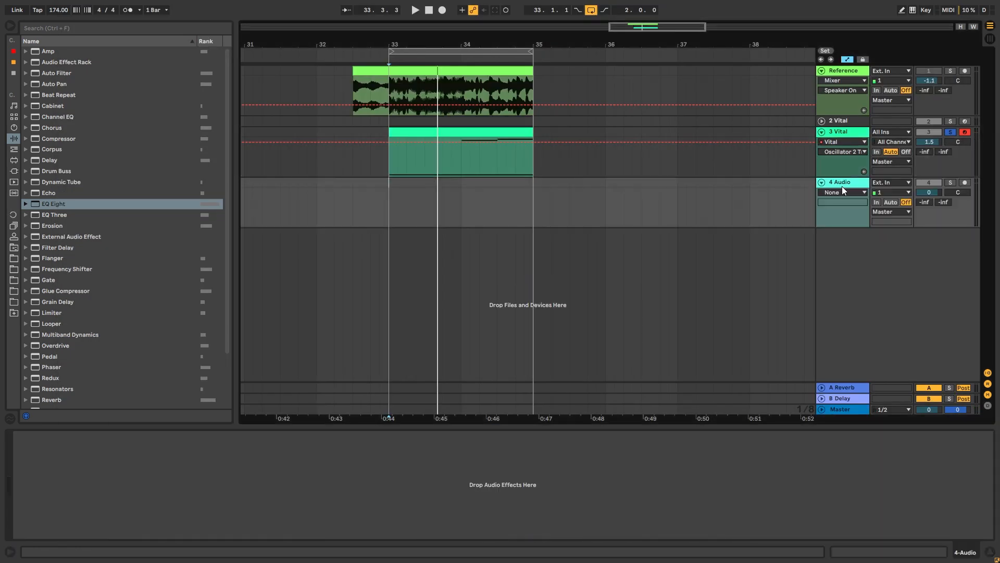
{"action": "left_click", "coordinate": [880, 183]}
{"action": "left_click", "coordinate": [922, 209]}
{"action": "left_click", "coordinate": [964, 182]}
{"action": "left_click", "coordinate": [442, 10]}
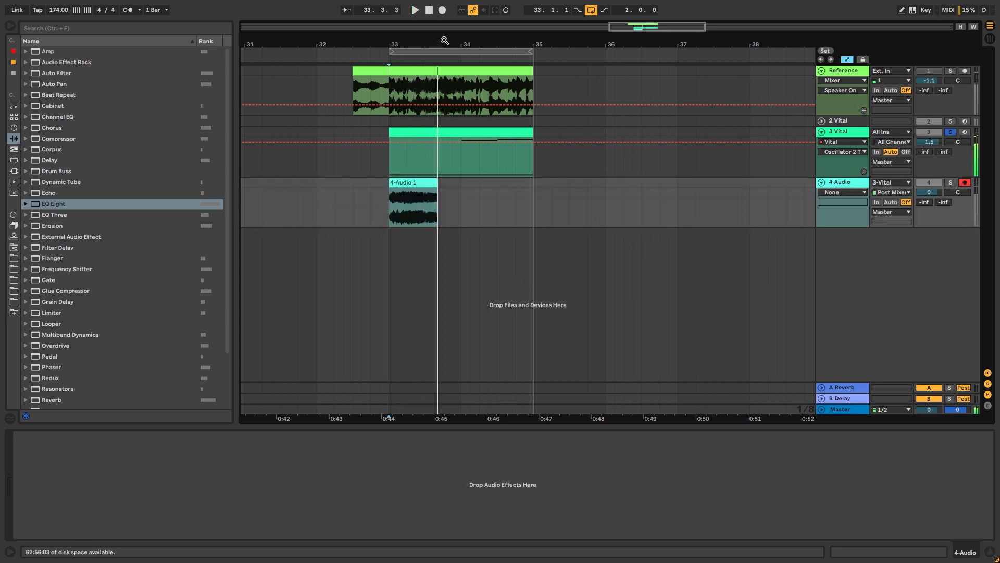
Solo the recorded audio track and split its clip twice to isolate a short slice between 33.2 and 33.3
{"action": "left_click_drag", "start_coordinate": [425, 41], "coordinate": [427, 71]}
{"action": "left_click_drag", "start_coordinate": [378, 211], "coordinate": [420, 210]}
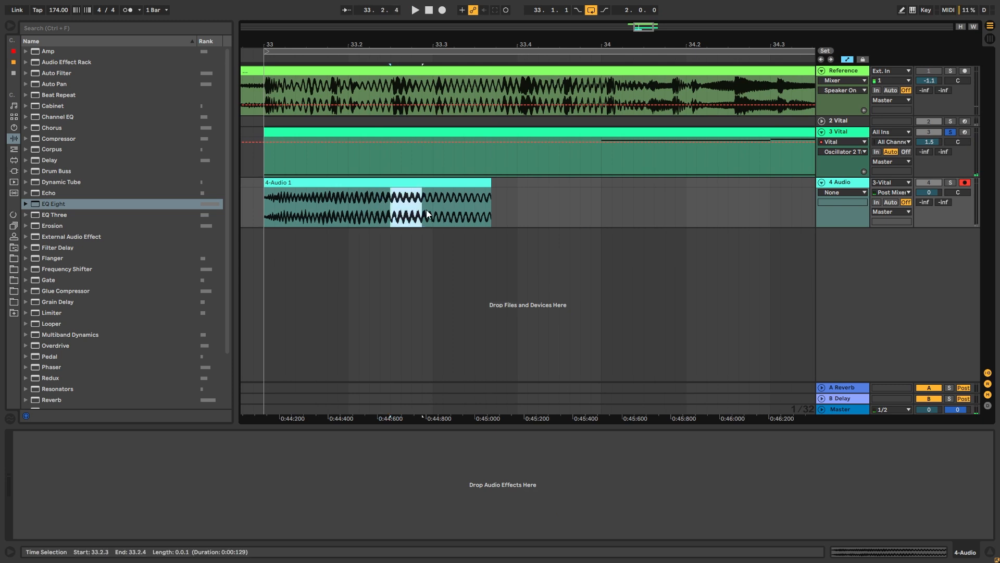
{"action": "left_click", "coordinate": [949, 183]}
{"action": "left_click", "coordinate": [381, 203]}
{"action": "left_click", "coordinate": [370, 212]}
{"action": "key", "text": "space"}
{"action": "key", "text": "ctrl+e"}
{"action": "left_click", "coordinate": [430, 213]}
{"action": "key", "text": "ctrl+e"}
Copy the middle slice of the recording to 31.4 on the same audio track
{"action": "left_click_drag", "start_coordinate": [400, 45], "coordinate": [587, 40]}
{"action": "left_click", "coordinate": [414, 184]}
{"action": "key", "text": "ctrl+c"}
{"action": "left_click", "coordinate": [358, 198]}
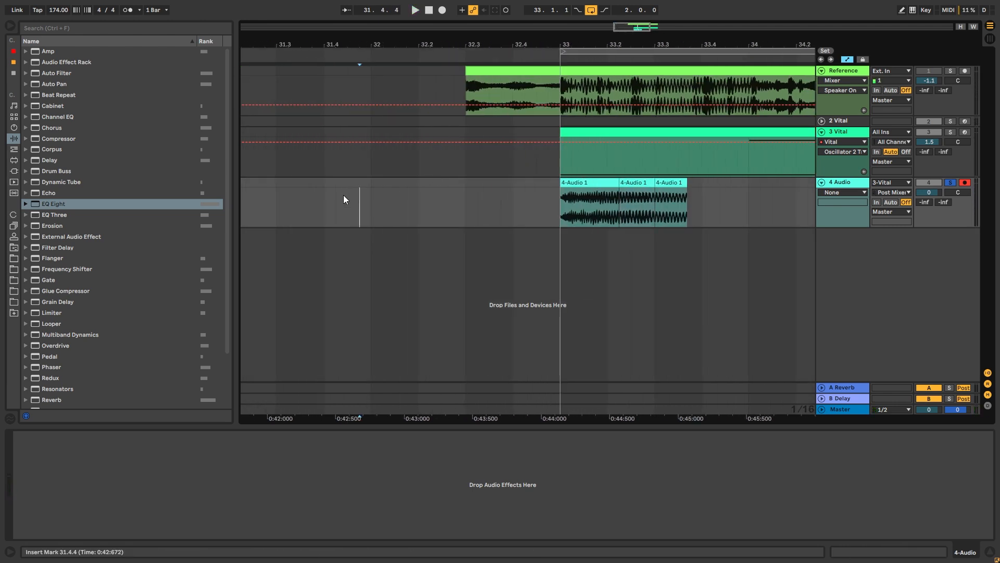
{"action": "left_click", "coordinate": [327, 198]}
{"action": "key", "text": "ctrl+v"}
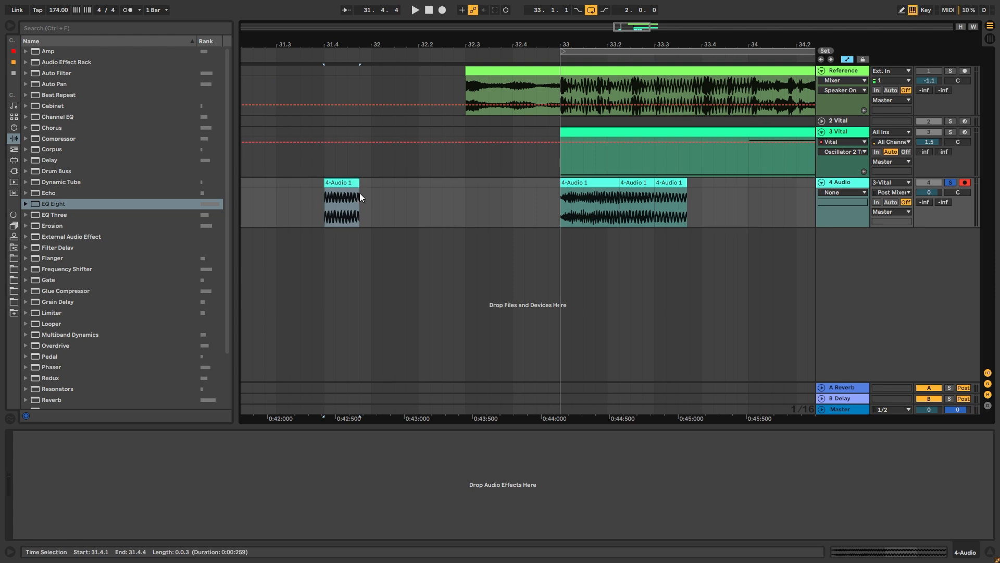
Add a fade-in and a fade-out to the copied slice at 31.4 and audition it
{"action": "key", "text": "a"}
{"action": "left_click_drag", "start_coordinate": [358, 190], "coordinate": [350, 189]}
{"action": "left_click_drag", "start_coordinate": [325, 190], "coordinate": [334, 190]}
{"action": "left_click", "coordinate": [342, 186]}
{"action": "key", "text": "space"}
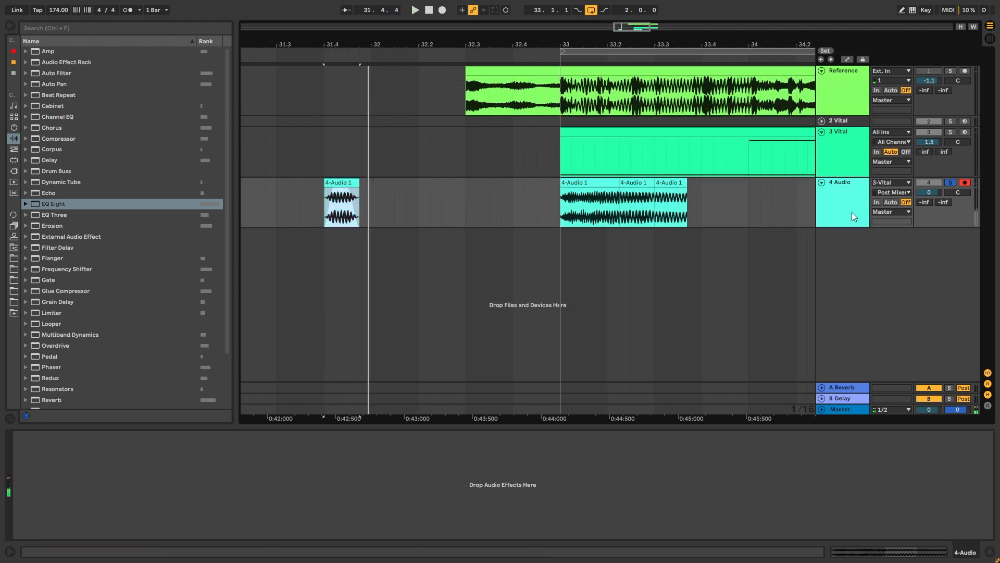
Add a MIDI track with Sampler, load the faded slice at 31.4 into it and solo the track
{"action": "key", "text": "ctrl+shift+t"}
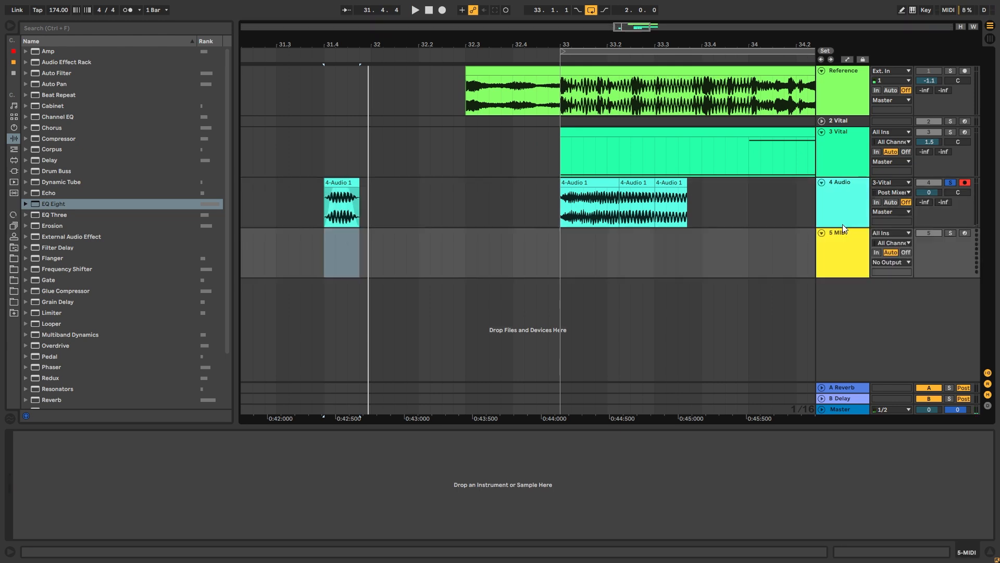
{"action": "left_click", "coordinate": [75, 31]}
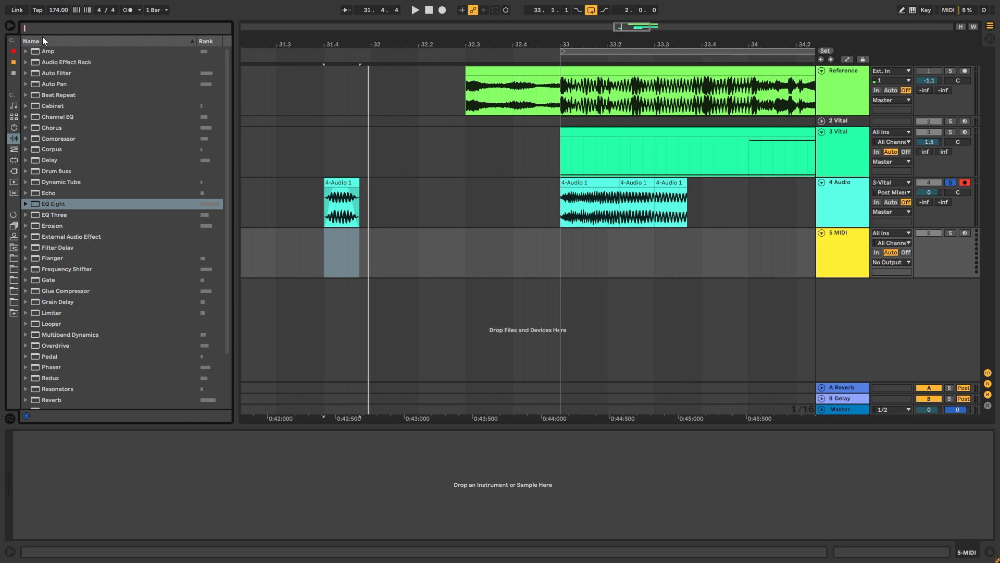
{"action": "type", "text": "sampler"}
{"action": "left_click_drag", "start_coordinate": [57, 54], "coordinate": [368, 254]}
{"action": "left_click", "coordinate": [225, 29]}
{"action": "left_click_drag", "start_coordinate": [344, 183], "coordinate": [225, 475]}
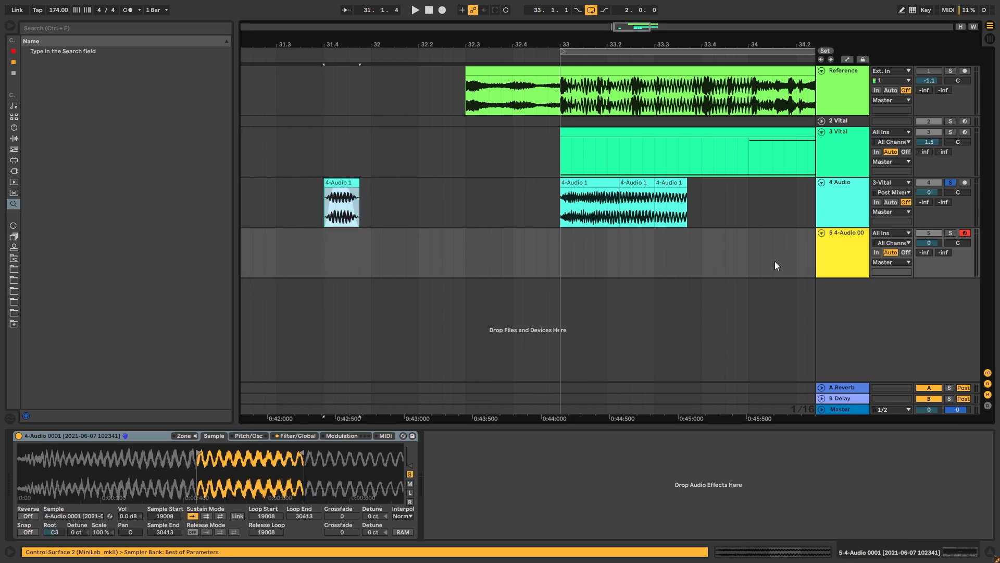
{"action": "left_click", "coordinate": [852, 266]}
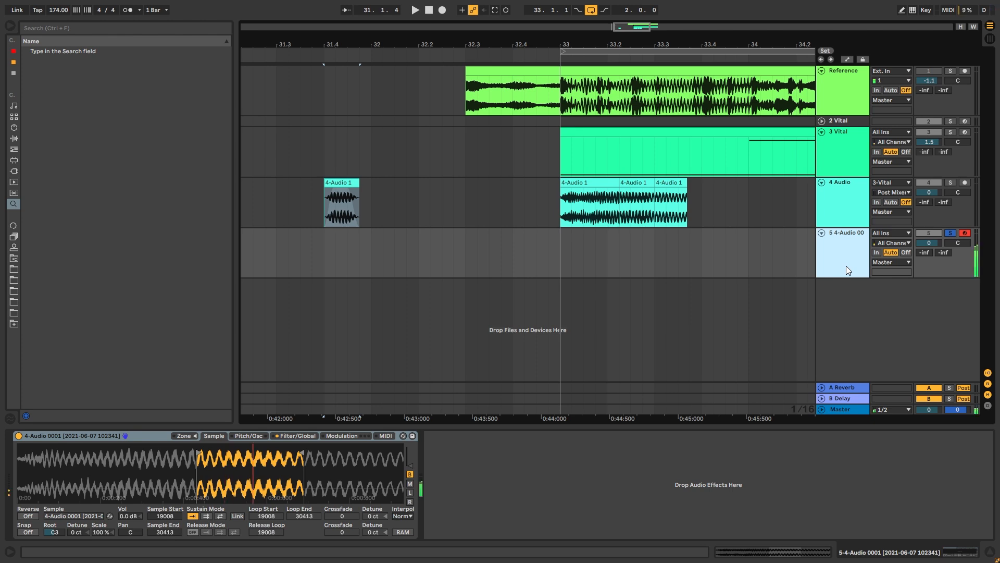
Shape Sampler's volume envelope into a pluck with 26.2 ms attack, -inf dB sustain and 38 % decay slope
{"action": "left_click", "coordinate": [345, 434]}
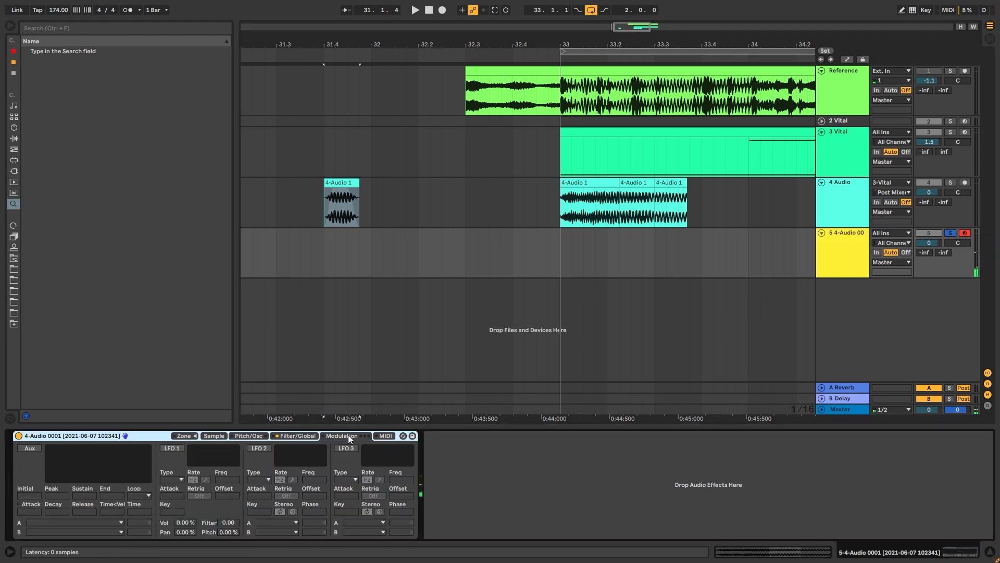
{"action": "left_click", "coordinate": [293, 434]}
{"action": "left_click_drag", "start_coordinate": [313, 450], "coordinate": [314, 450]}
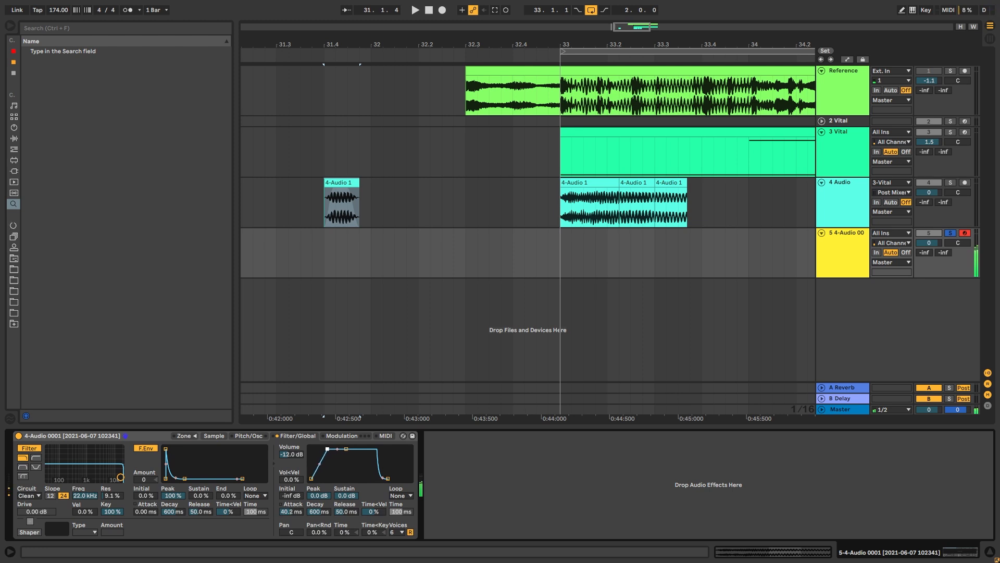
{"action": "left_click_drag", "start_coordinate": [352, 454], "coordinate": [354, 466]}
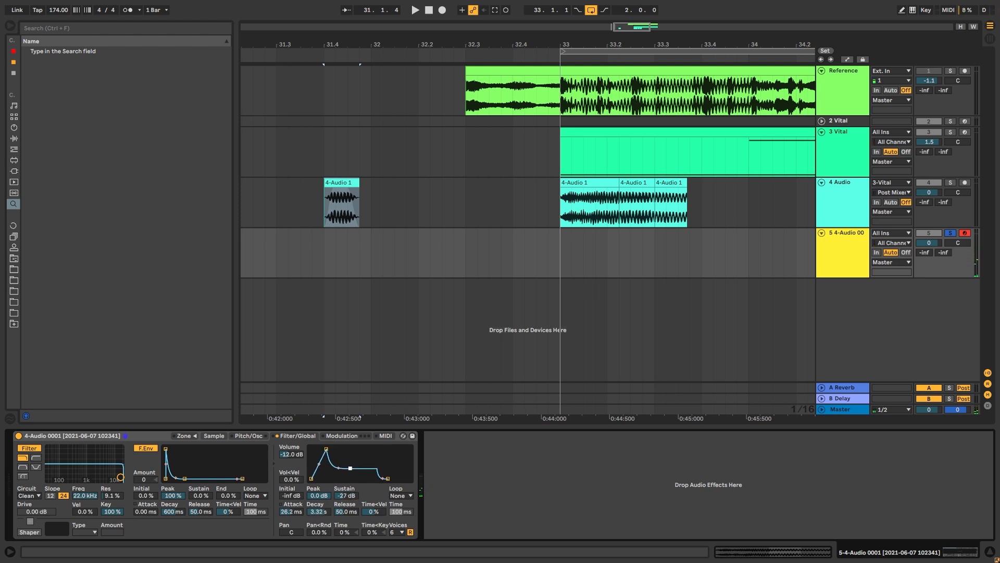
{"action": "left_click_drag", "start_coordinate": [340, 479], "coordinate": [341, 463]}
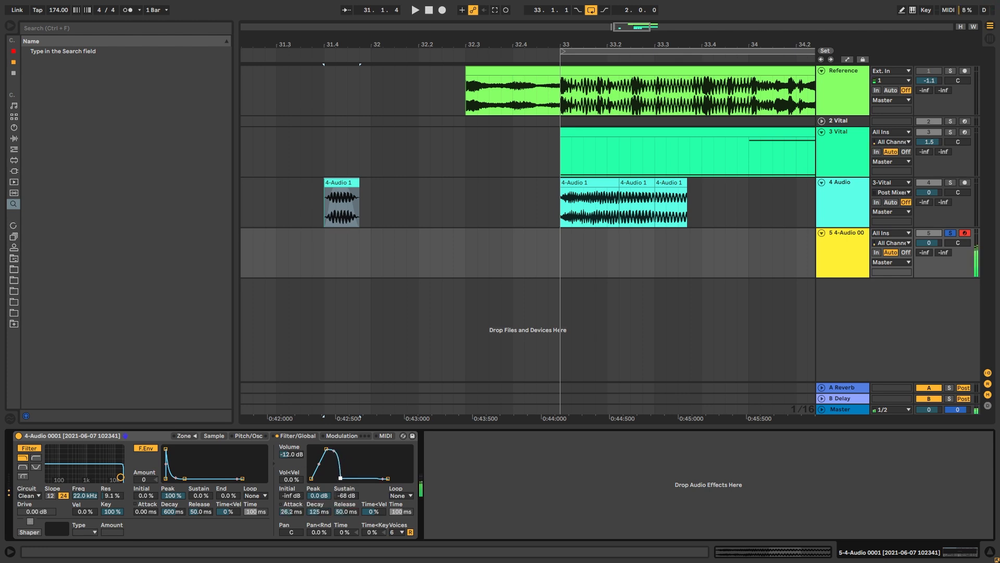
{"action": "left_click_drag", "start_coordinate": [335, 458], "coordinate": [333, 469]}
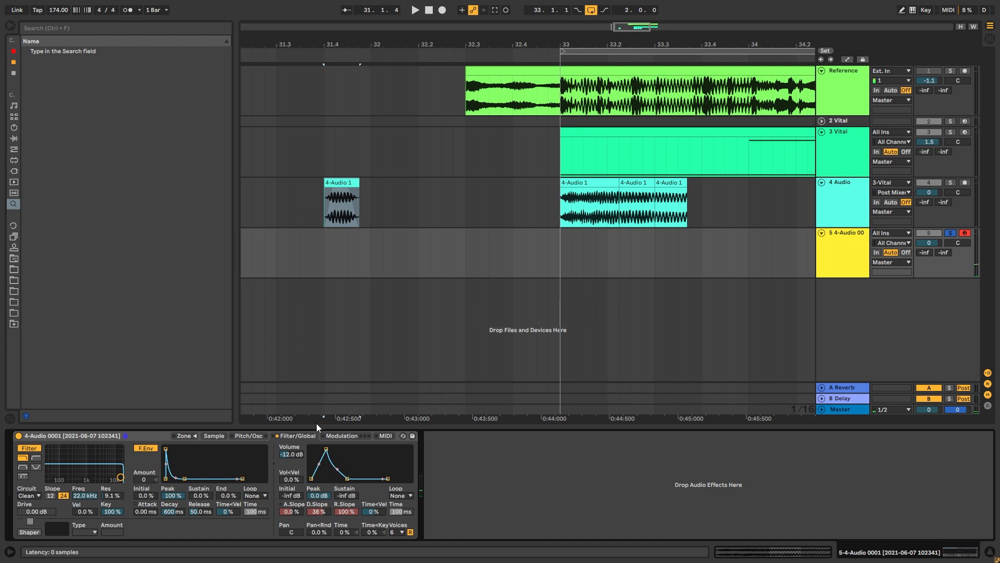
Insert Saturator with 15.4 dB drive, Multiband Dynamics and EQ Eight after Sampler
{"action": "left_click", "coordinate": [13, 138]}
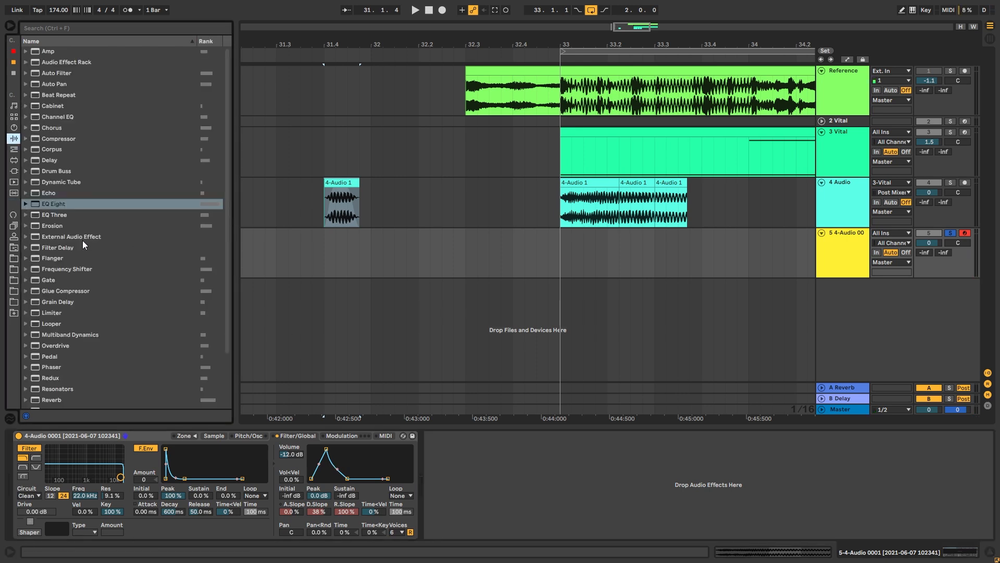
{"action": "scroll", "coordinate": [67, 224], "scroll_direction": "down", "scroll_amount": 5}
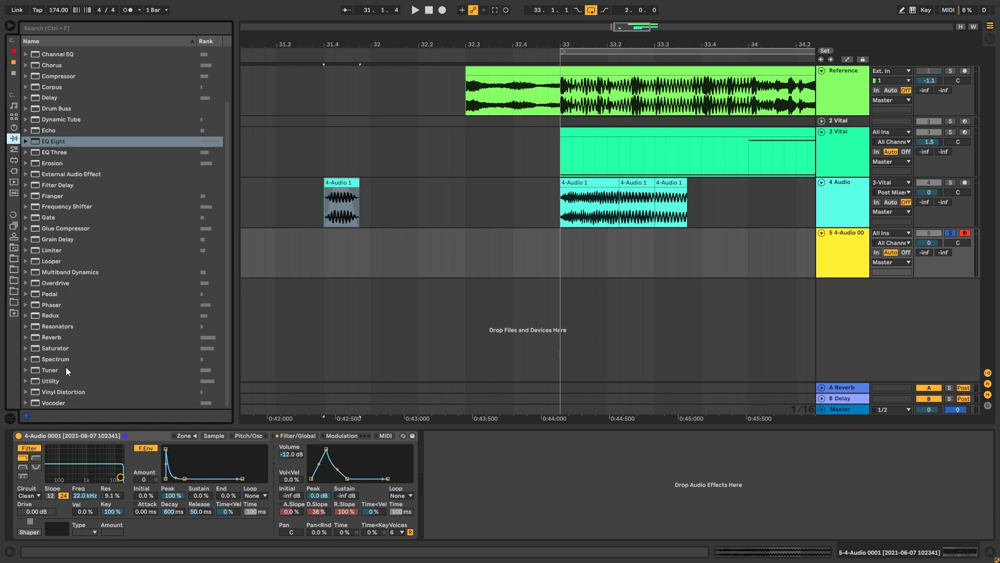
{"action": "left_click_drag", "start_coordinate": [55, 353], "coordinate": [558, 490]}
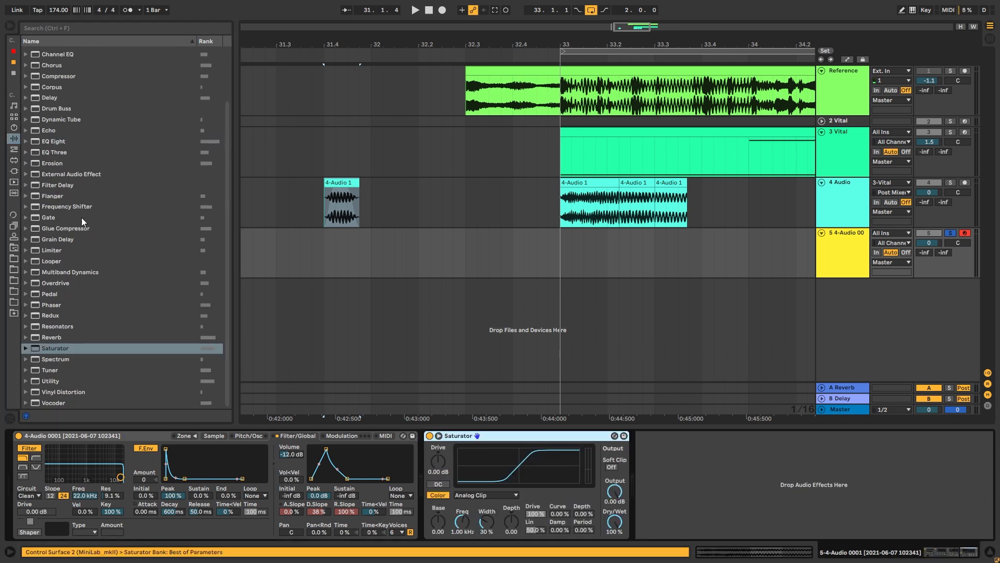
{"action": "left_click_drag", "start_coordinate": [69, 272], "coordinate": [793, 508]}
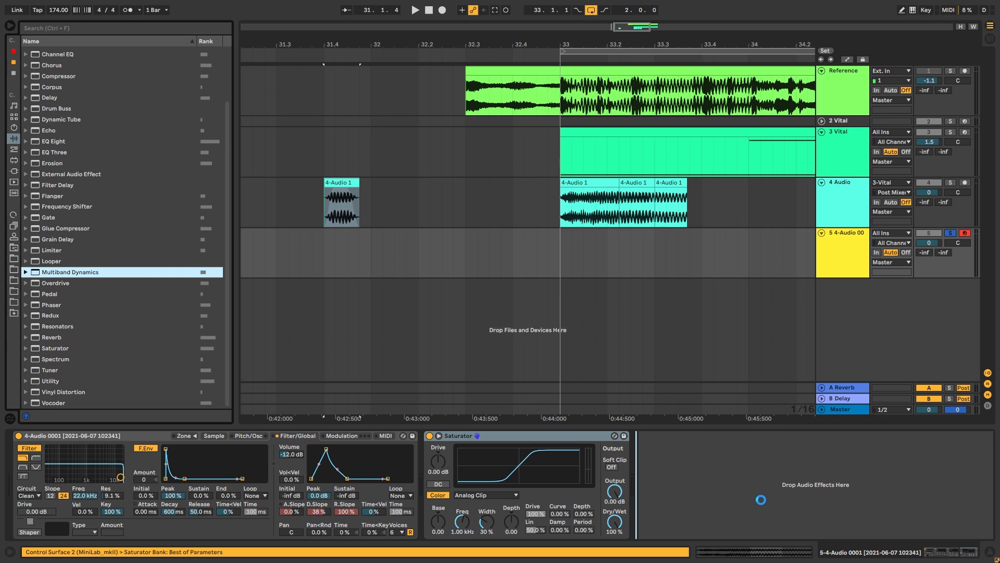
{"action": "left_click_drag", "start_coordinate": [64, 141], "coordinate": [830, 471]}
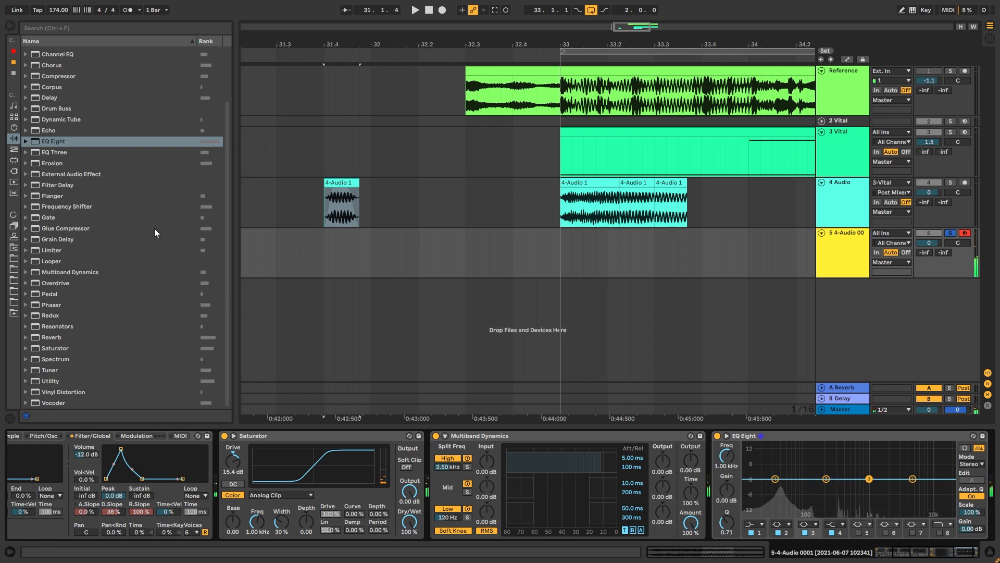
Set Sampler's filter to 300 Hz with a 12 dB slope, envelope amount 72, attack 94.6 ms and peak 94 %
{"action": "scroll", "coordinate": [943, 541], "scroll_direction": "left", "scroll_amount": 3}
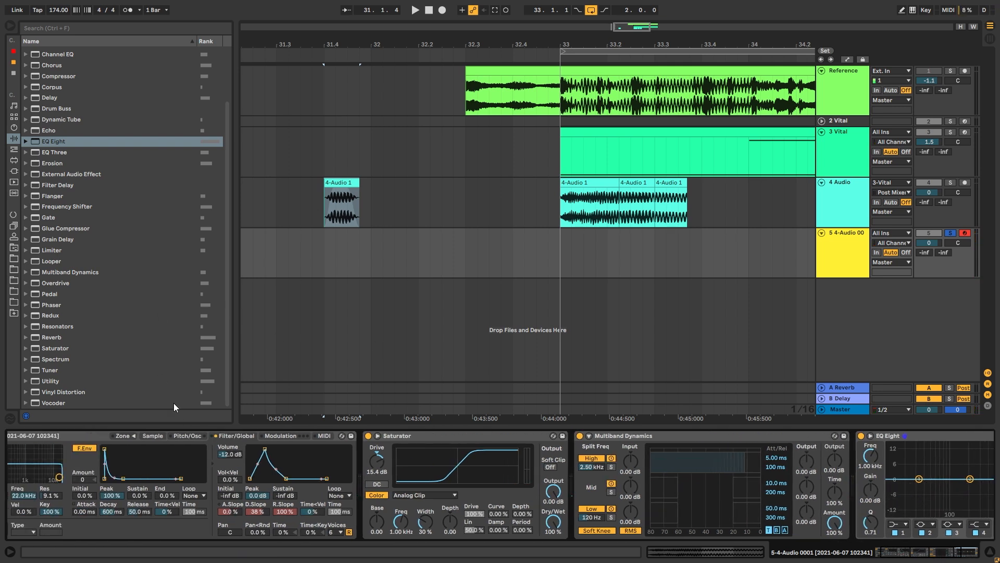
{"action": "scroll", "coordinate": [705, 523], "scroll_direction": "left", "scroll_amount": 1}
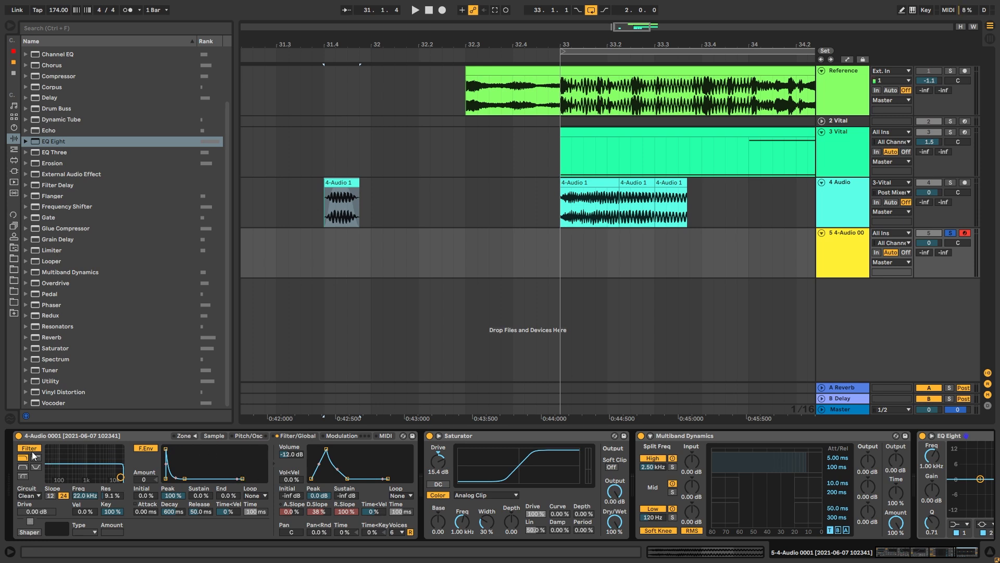
{"action": "left_click_drag", "start_coordinate": [152, 478], "coordinate": [179, 449]}
{"action": "left_click_drag", "start_coordinate": [91, 475], "coordinate": [73, 474]}
{"action": "left_click_drag", "start_coordinate": [179, 449], "coordinate": [184, 450]}
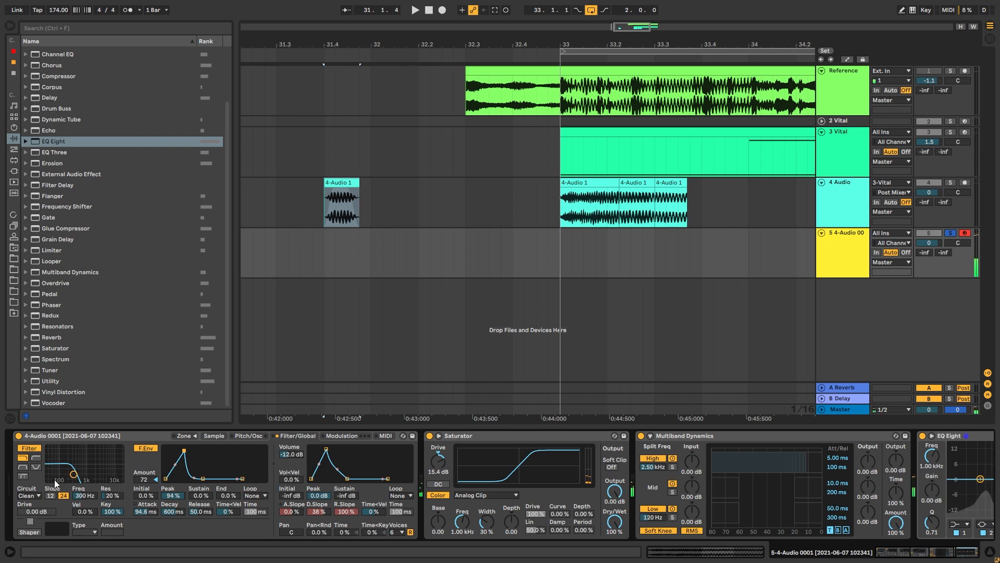
{"action": "left_click", "coordinate": [51, 495]}
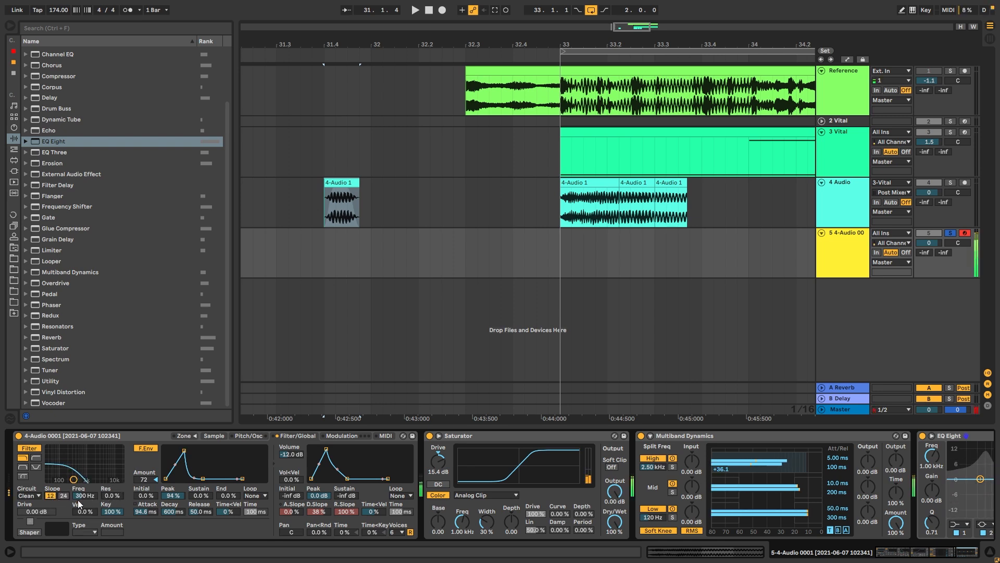
{"action": "left_click", "coordinate": [908, 553]}
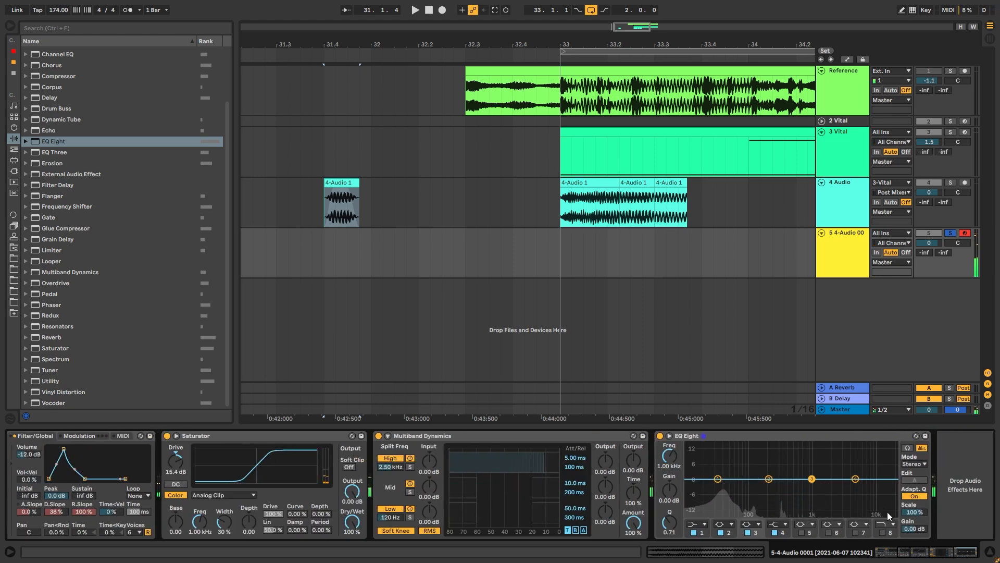
Raise EQ Eight's fourth band to a high-shelf boost of 5.33 dB at 3.75 kHz
{"action": "left_click_drag", "start_coordinate": [853, 483], "coordinate": [847, 466]}
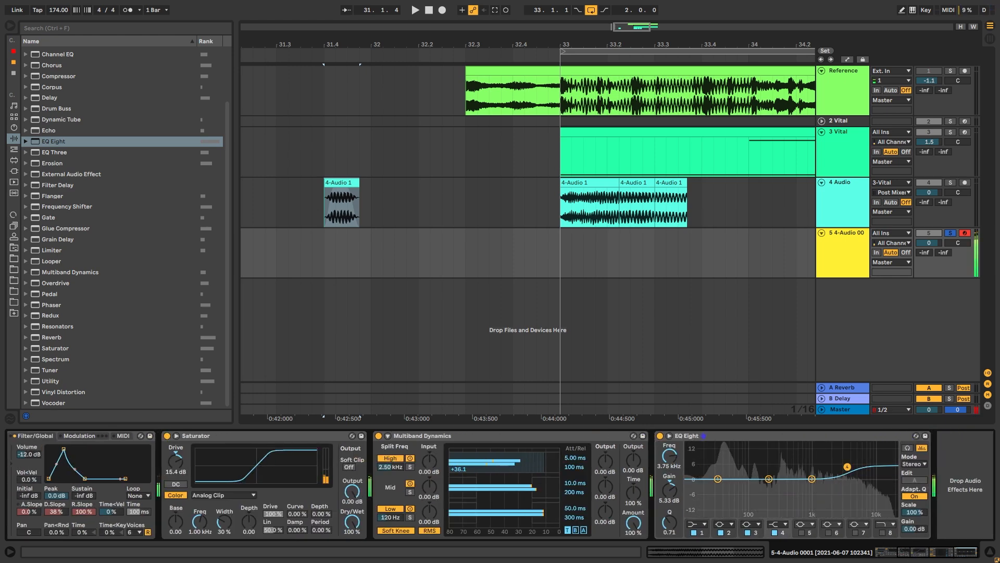
Set Sampler's sample start to 22762 and sample end to 40169
{"action": "left_click", "coordinate": [892, 552]}
{"action": "left_click", "coordinate": [245, 436]}
{"action": "left_click", "coordinate": [296, 436]}
{"action": "left_click", "coordinate": [214, 436]}
{"action": "mouse_move", "coordinate": [201, 451]}
{"action": "left_mouse_down"}
{"action": "mouse_move", "coordinate": [20, 452]}
{"action": "mouse_move", "coordinate": [232, 452]}
{"action": "left_mouse_up"}
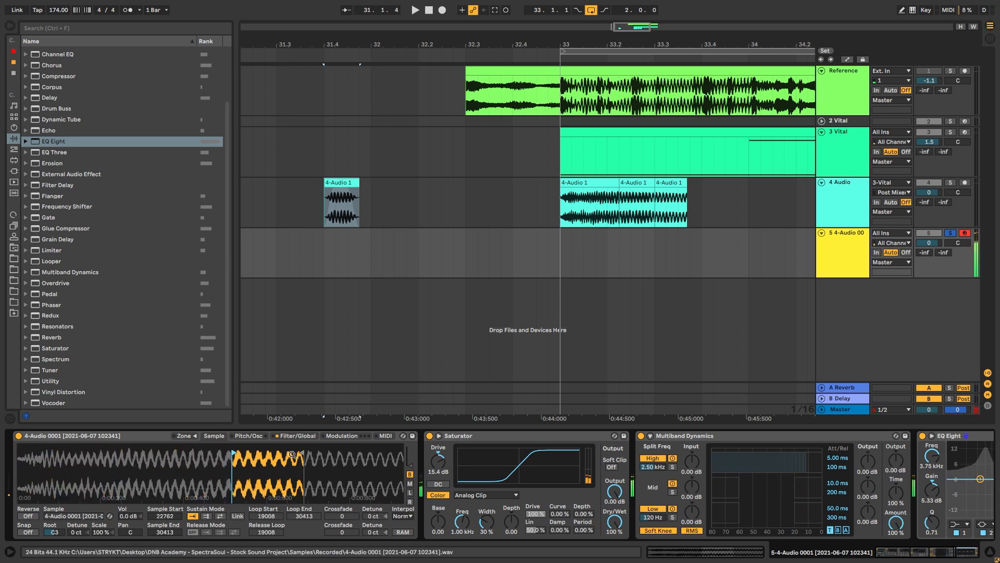
{"action": "left_click_drag", "start_coordinate": [303, 452], "coordinate": [393, 453]}
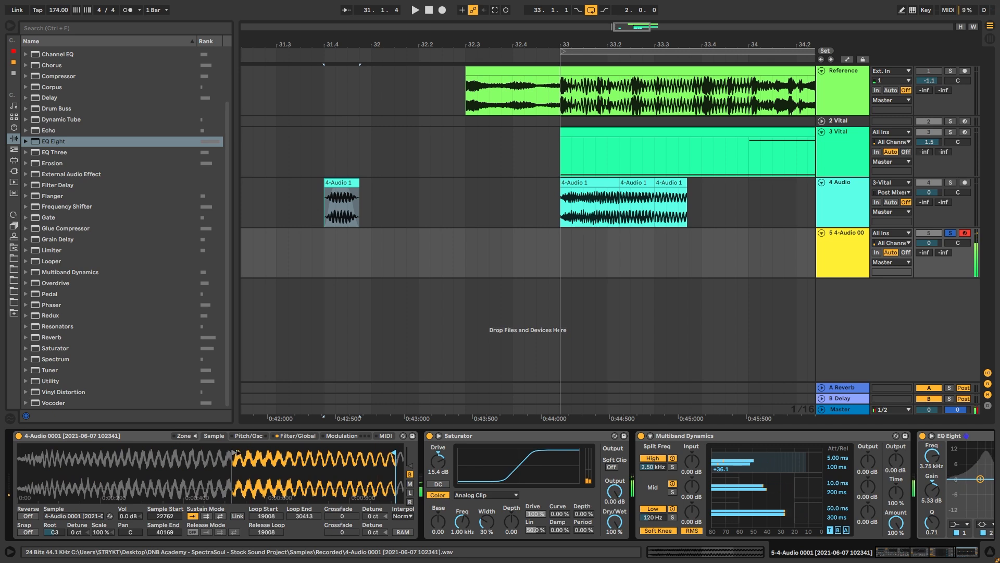
Enable Sampler's back-and-forth sustain loop from 26130 to 40169 with a 2154 crossfade
{"action": "left_click", "coordinate": [221, 516]}
{"action": "left_click_drag", "start_coordinate": [257, 452], "coordinate": [281, 447]}
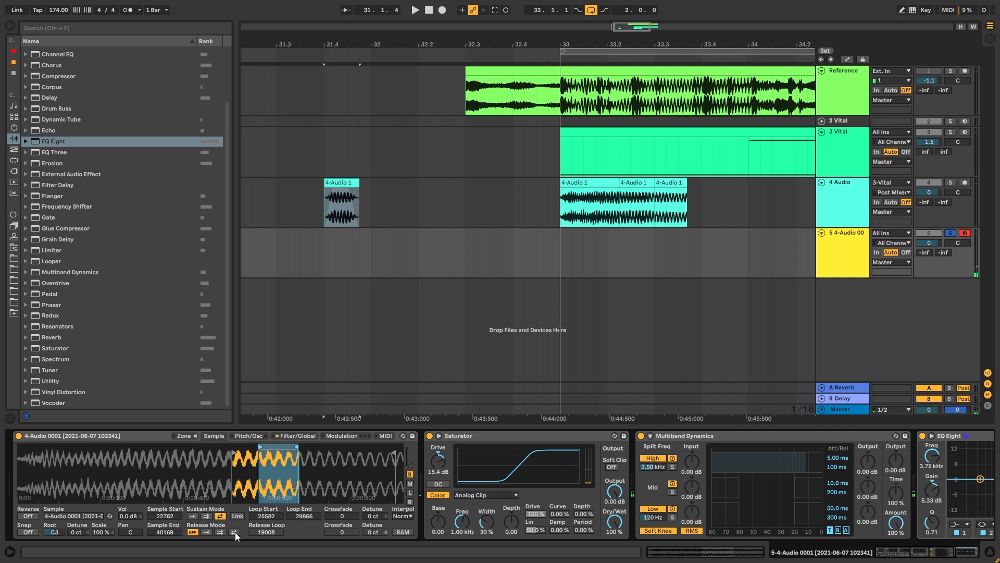
{"action": "left_click_drag", "start_coordinate": [342, 515], "coordinate": [342, 484]}
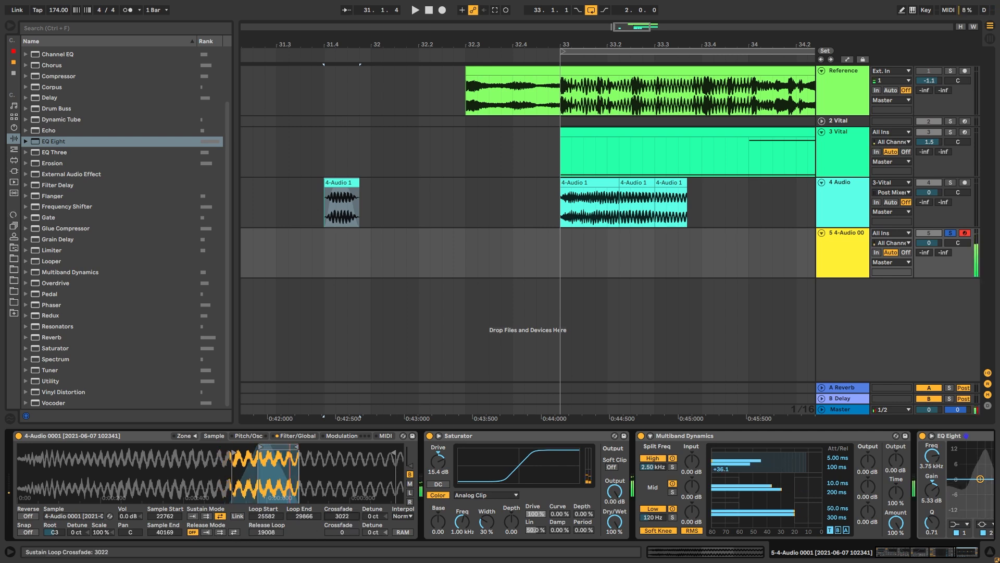
{"action": "left_click_drag", "start_coordinate": [260, 448], "coordinate": [394, 449]}
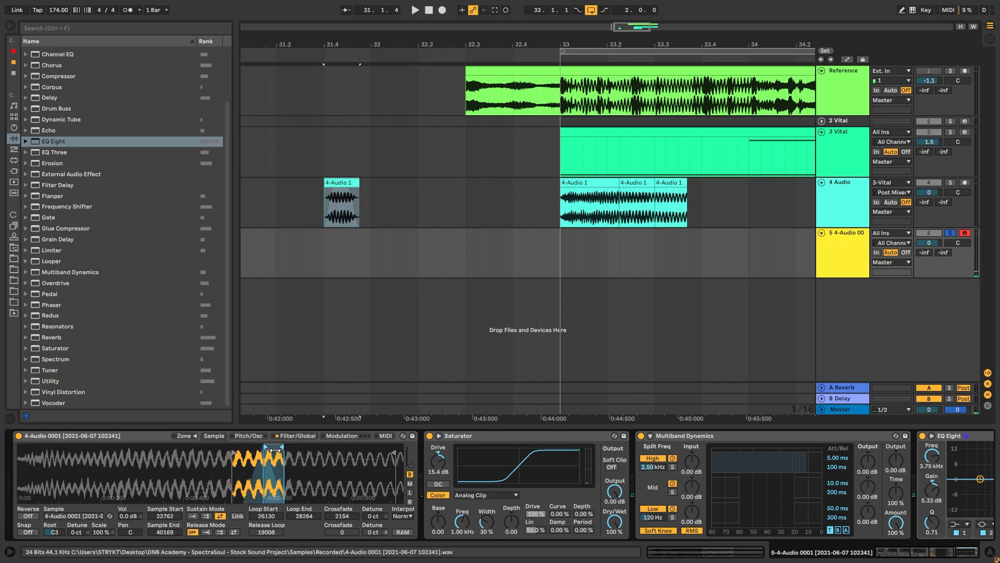
{"action": "left_click_drag", "start_coordinate": [945, 555], "coordinate": [984, 544]}
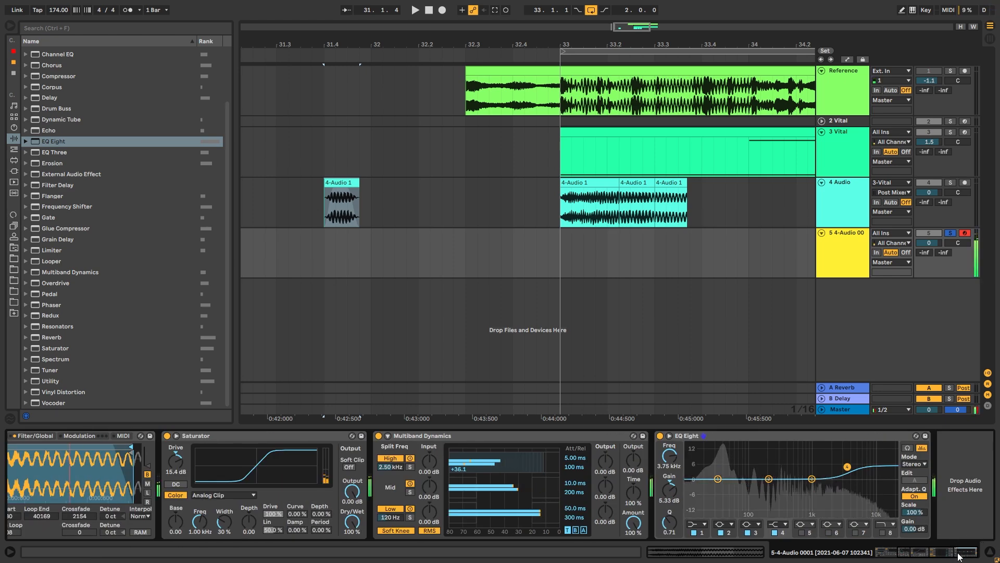
{"action": "left_click", "coordinate": [932, 555]}
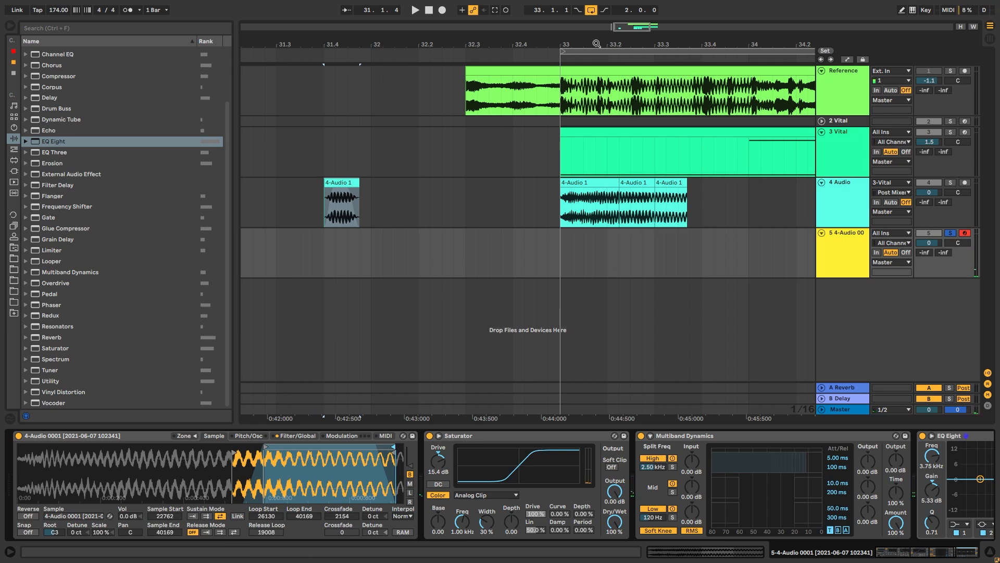
Place the insert marker at 33.1.1 and select the 3 Vital track to show its device chain
{"action": "left_click_drag", "start_coordinate": [597, 44], "coordinate": [518, 45]}
{"action": "left_click", "coordinate": [506, 165]}
{"action": "left_click", "coordinate": [839, 150]}
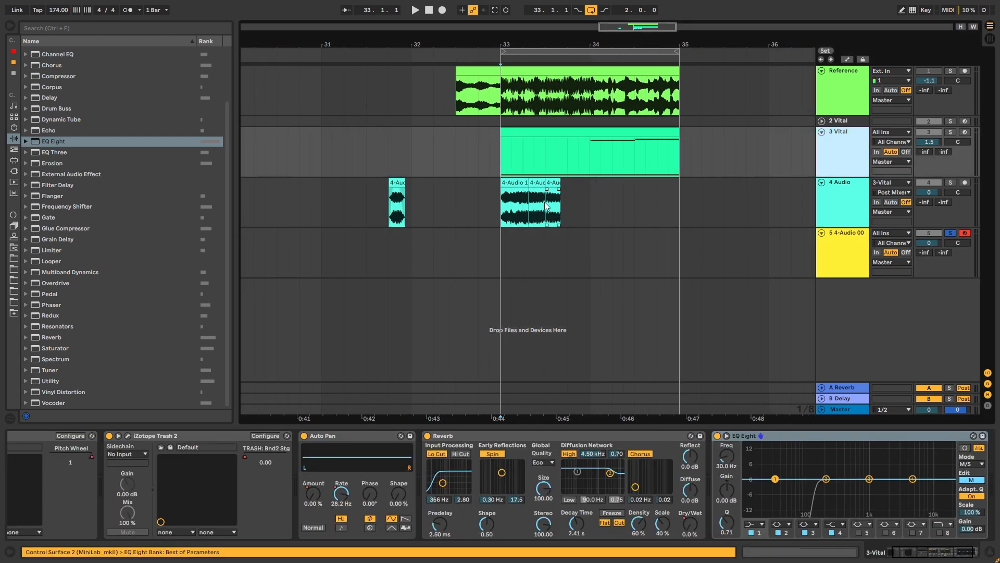